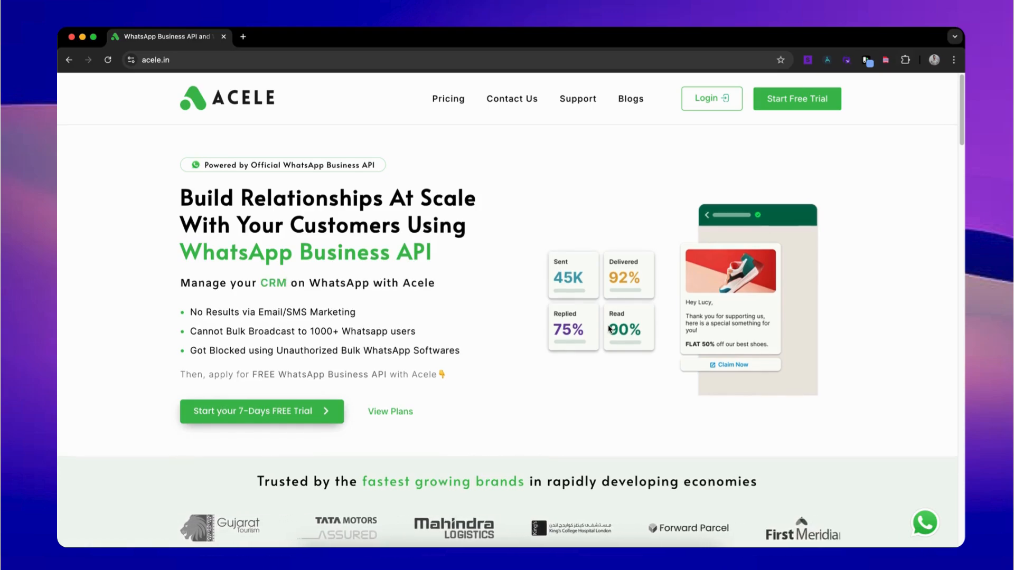
Step: Log in to Acele and open the WhatsApp bot's Message Template settings
click(705, 104)
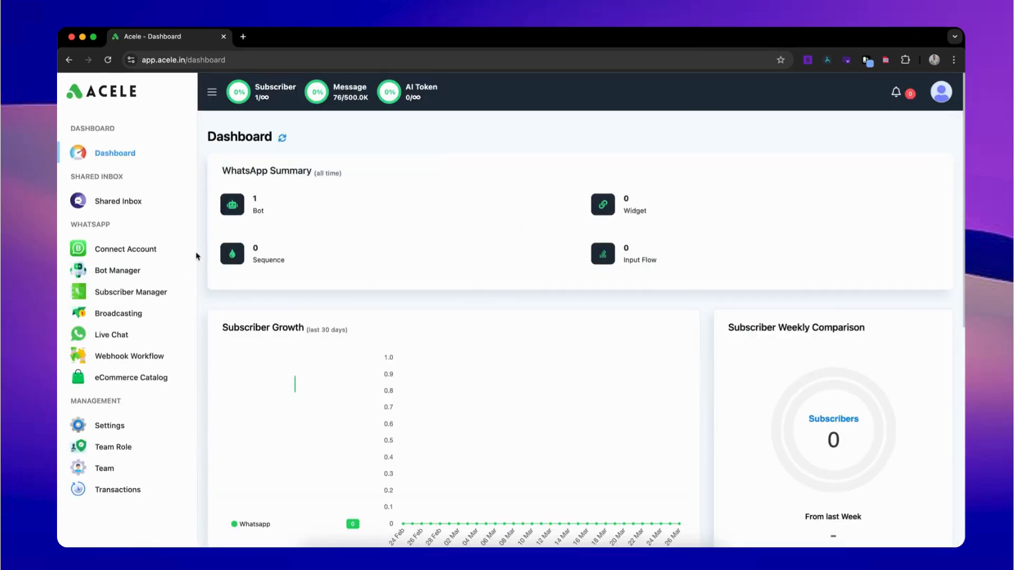
click(136, 272)
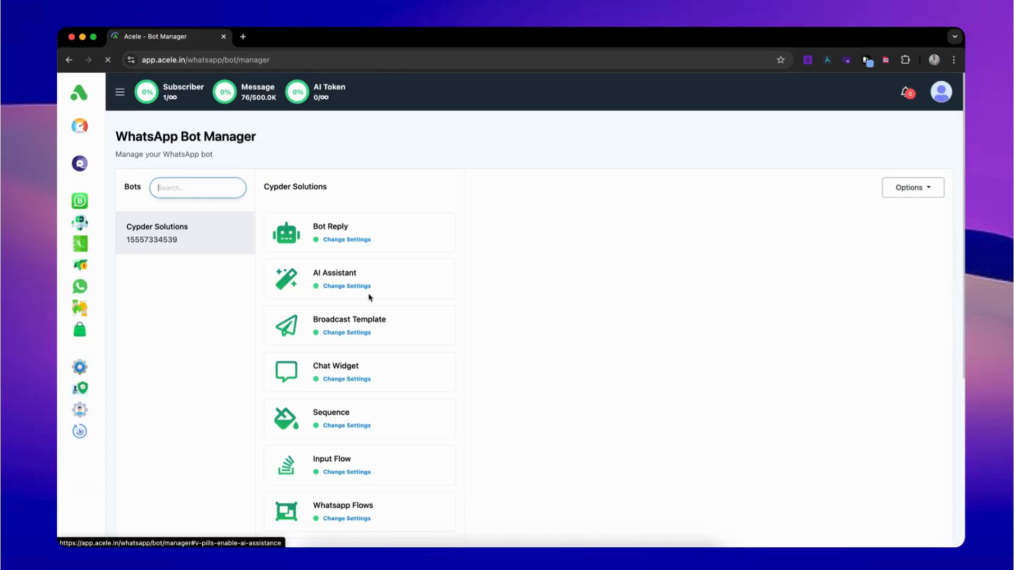
scroll(370, 298, down, 3)
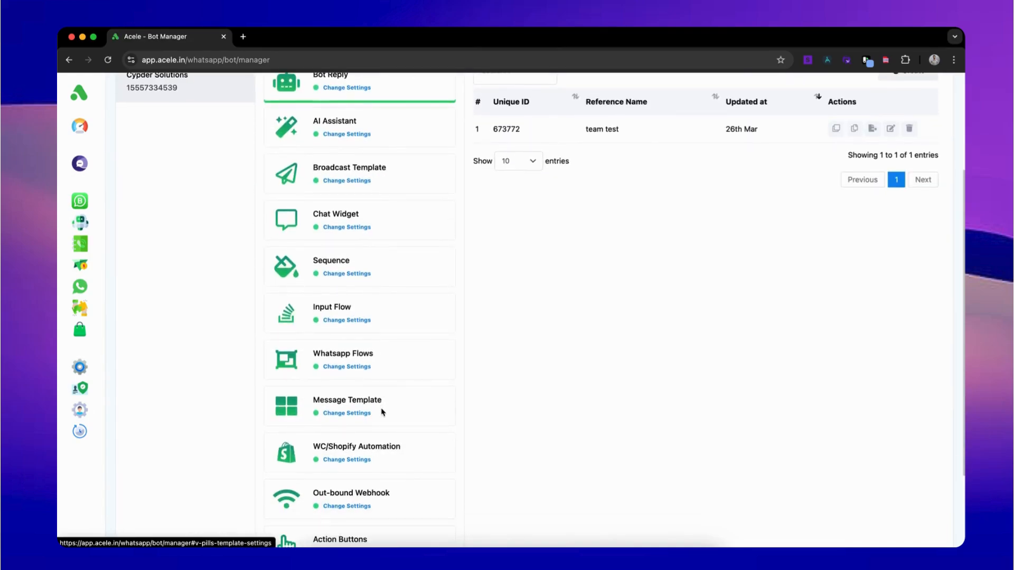
click(382, 410)
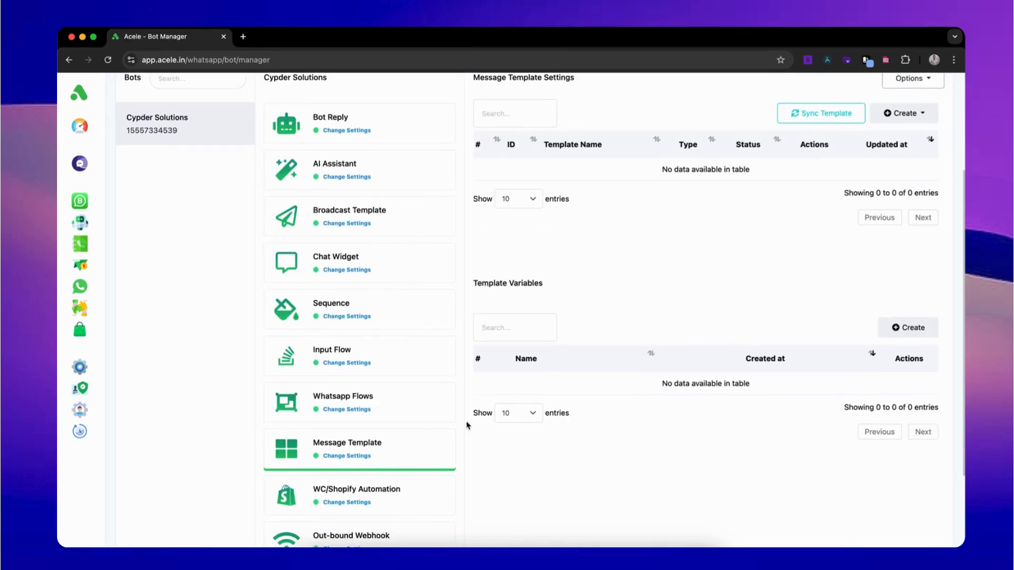
scroll(548, 410, up, 1)
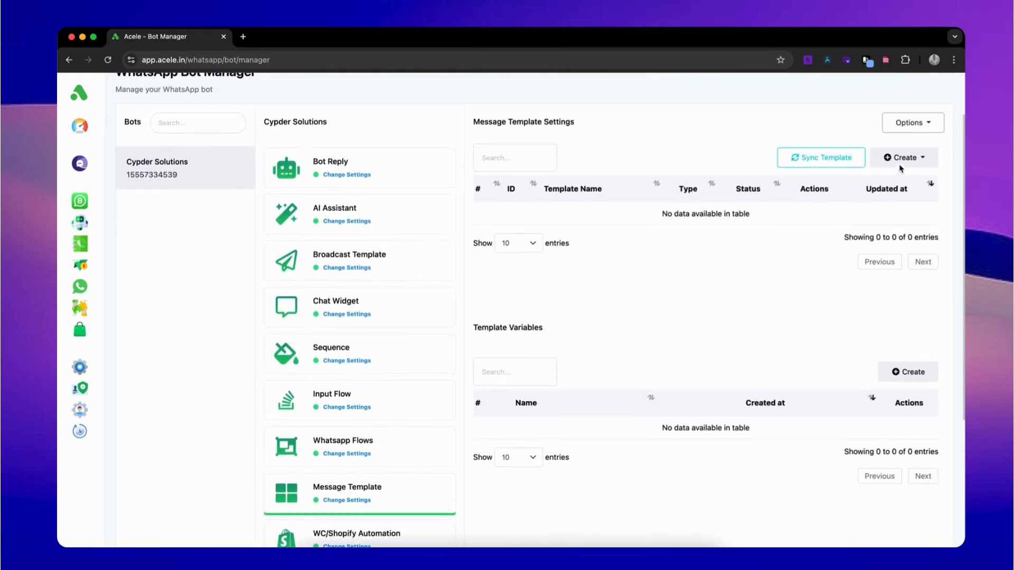
Step: Create and save a custom template variable named 'due'
click(909, 373)
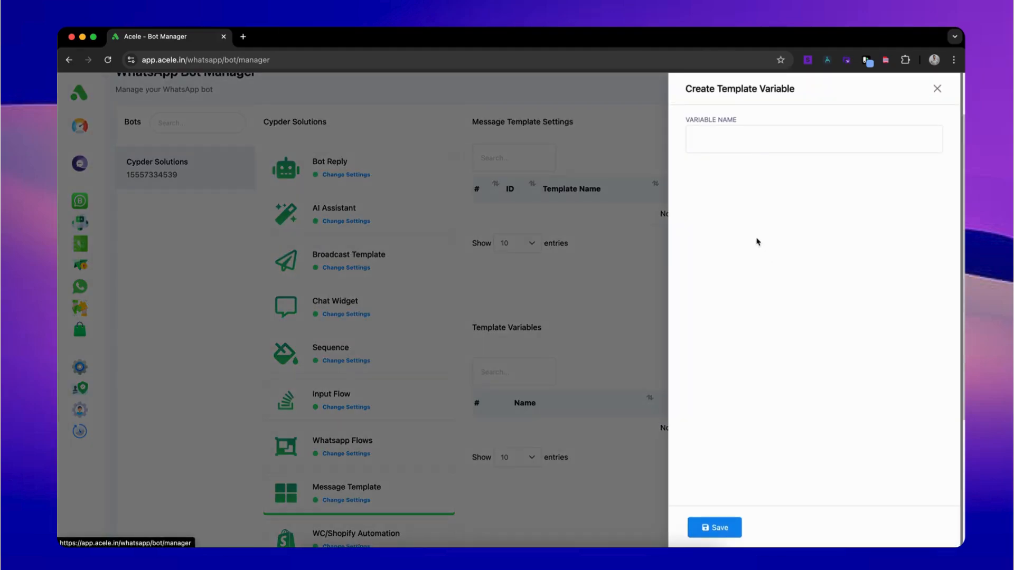
click(718, 141)
text(d)
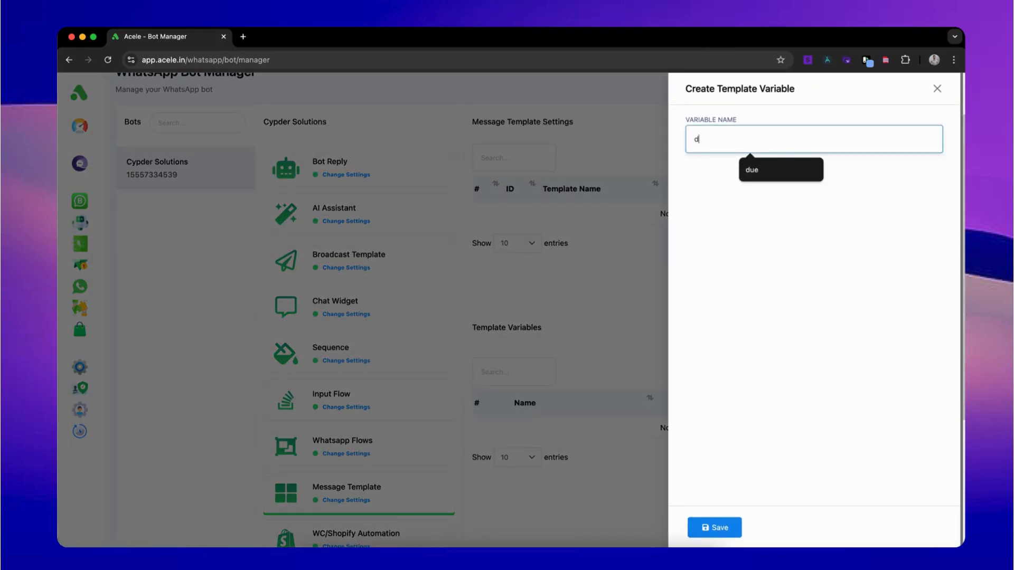
text(ue)
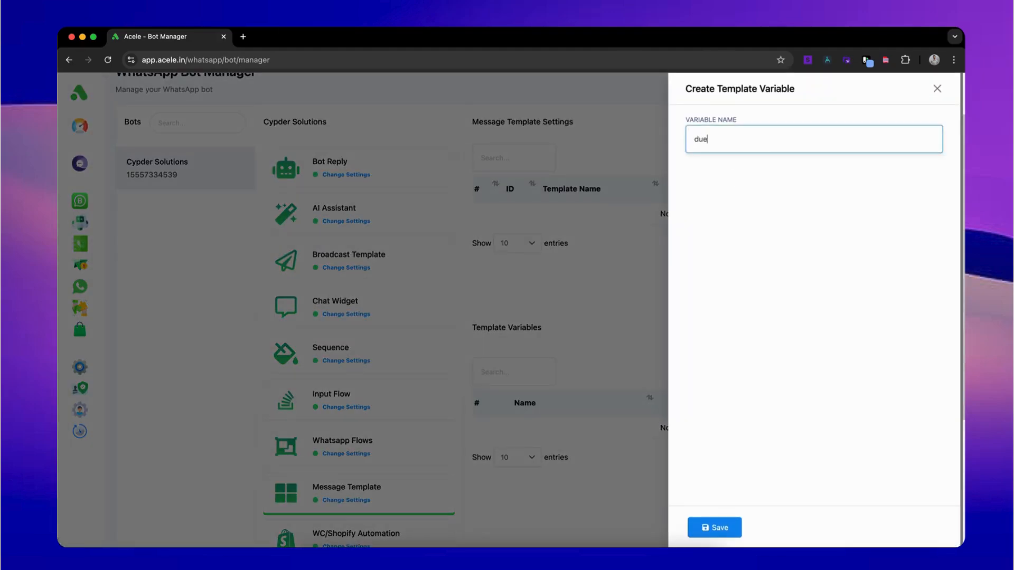
click(724, 530)
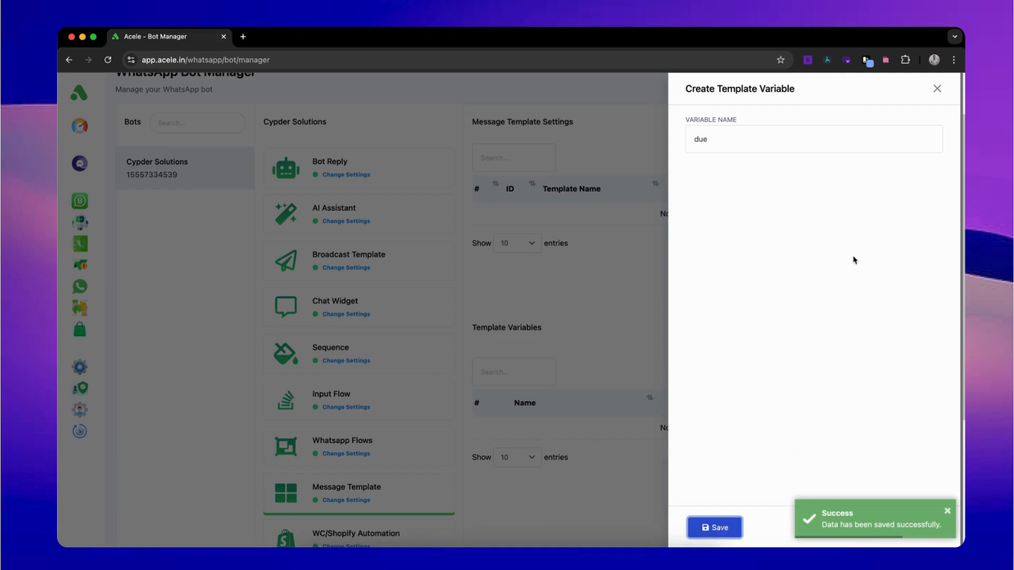
click(936, 89)
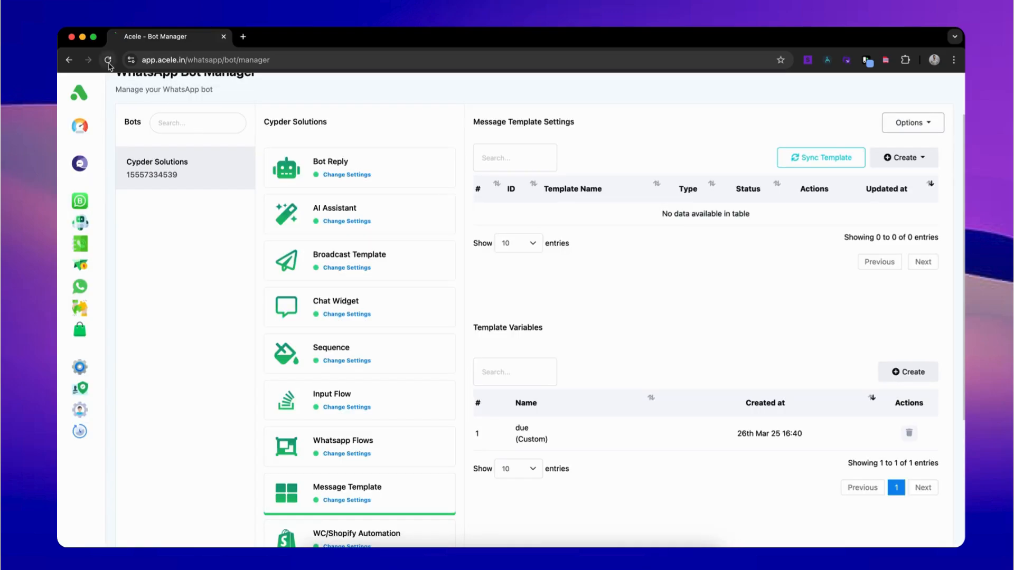
click(905, 157)
Step: Start a new General Template named 'due_message'
click(898, 183)
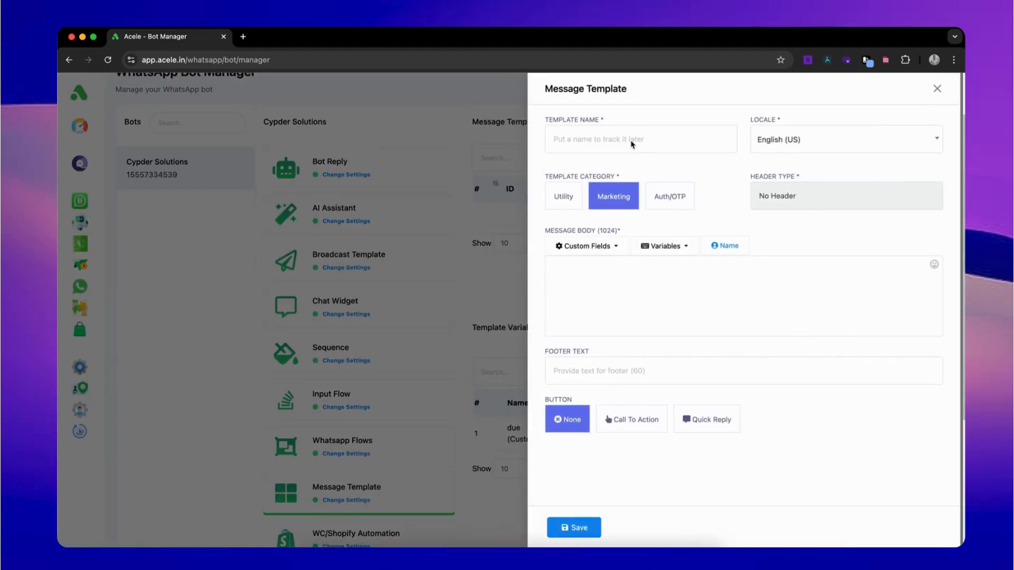
click(631, 140)
text(due_mess)
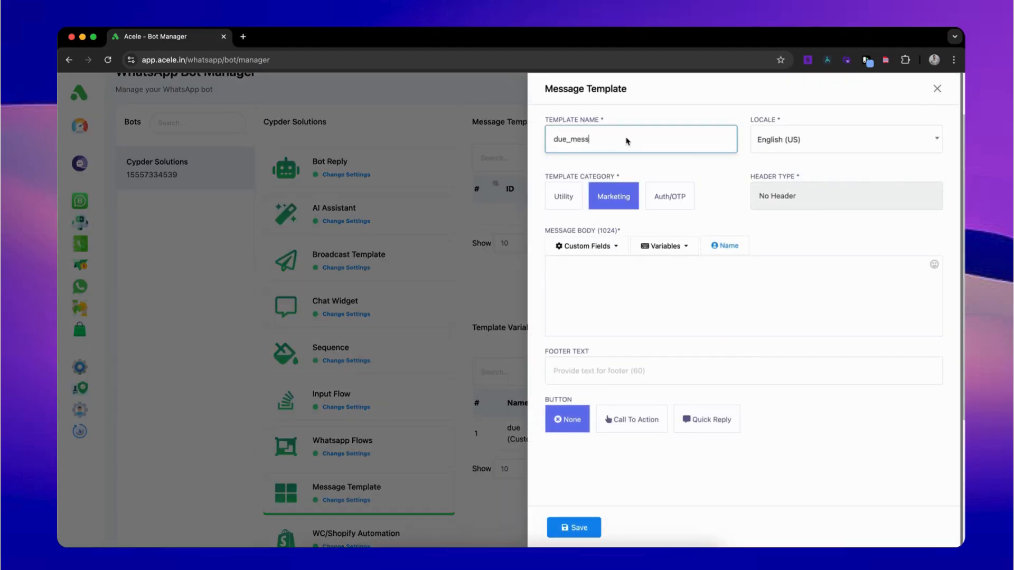
text(age)
Step: Write a body greeting the user by Name and stating their monthly bill via the due variable, then save
click(638, 275)
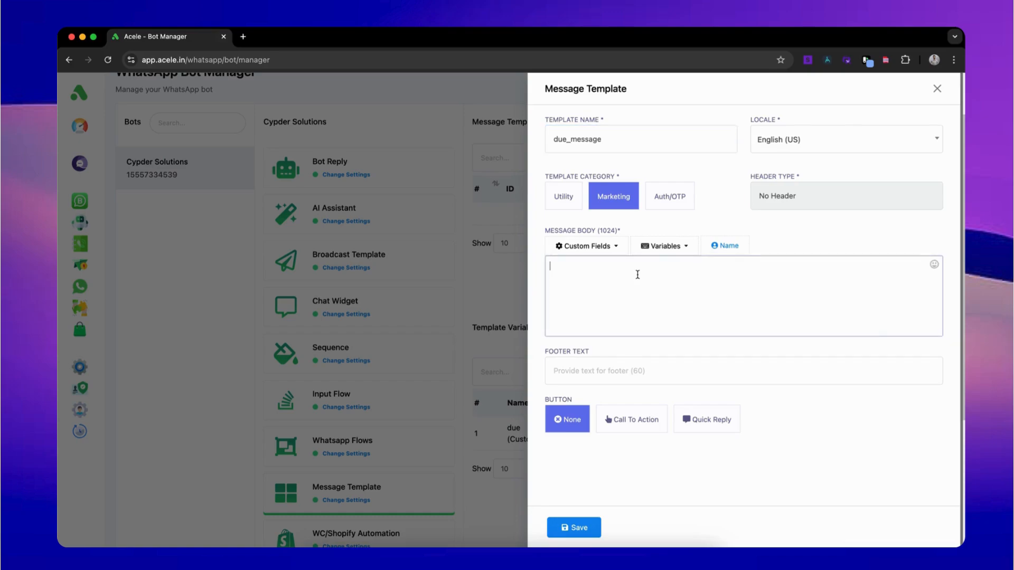
text(Hey,)
click(718, 248)
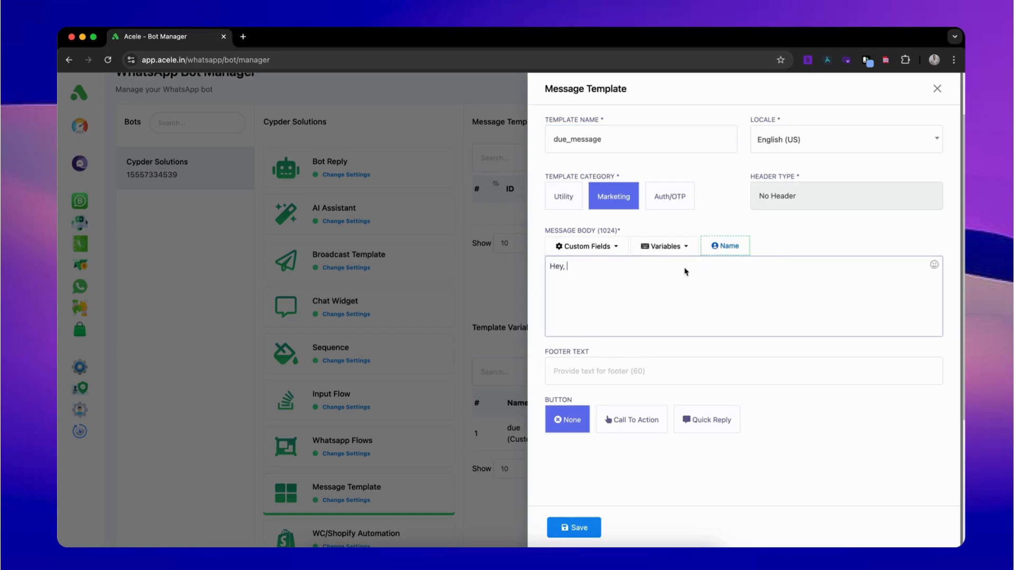
click(658, 269)
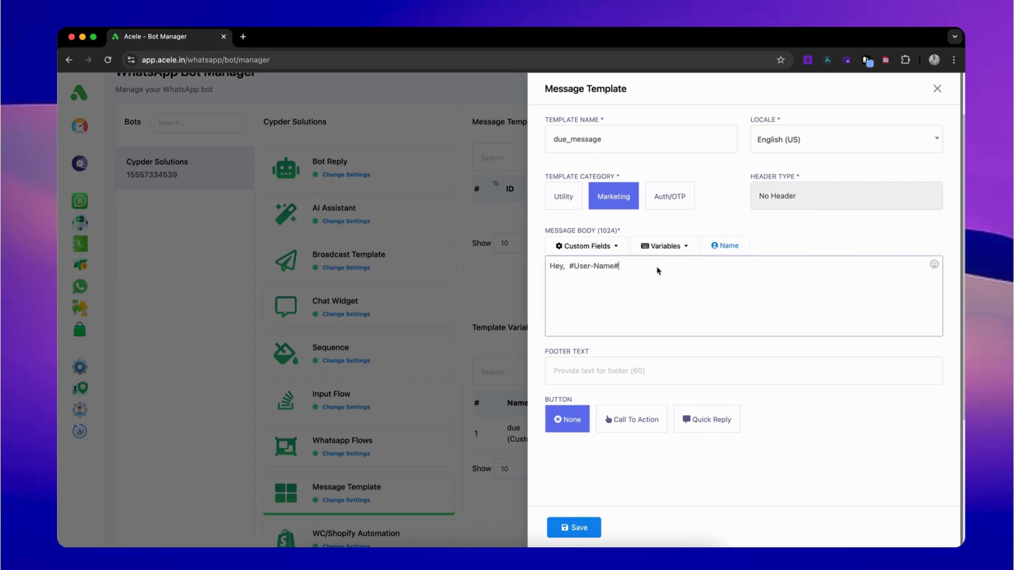
text(,)
text( your mot)
text(ue is)
click(663, 249)
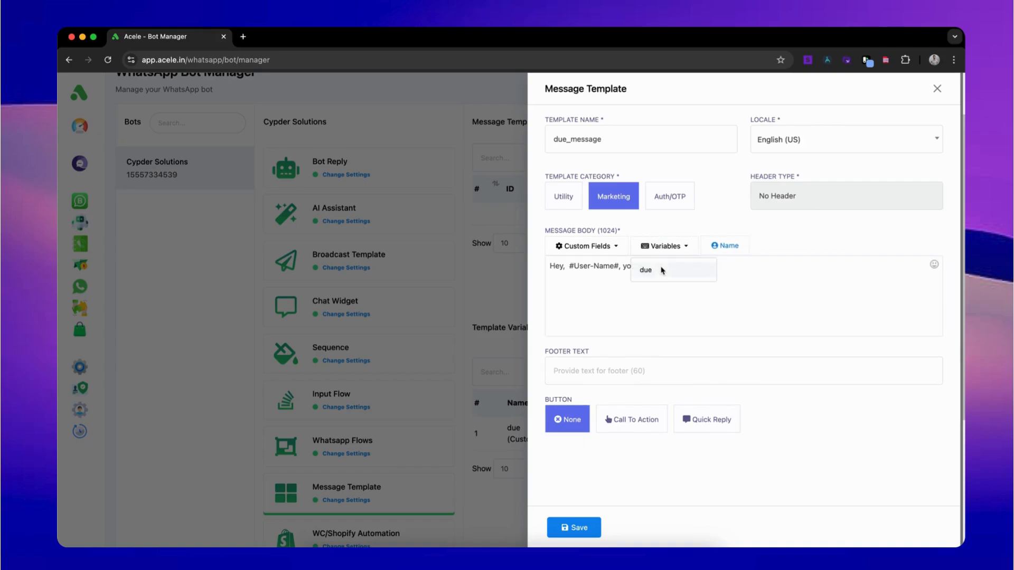
click(819, 282)
click(579, 527)
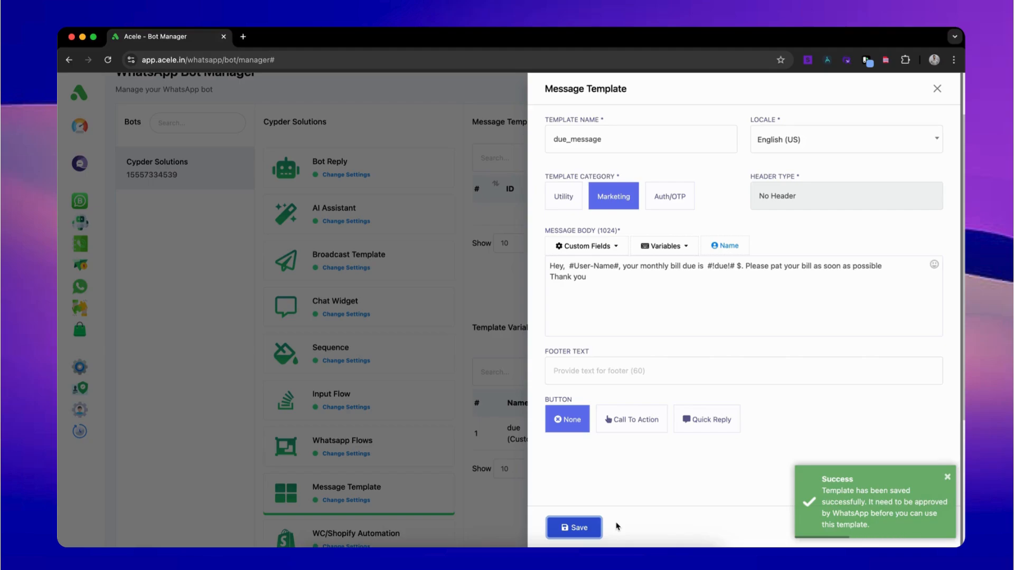
Step: Sync templates until due_message shows Approved, then go to the Webhook Workflow page
click(937, 88)
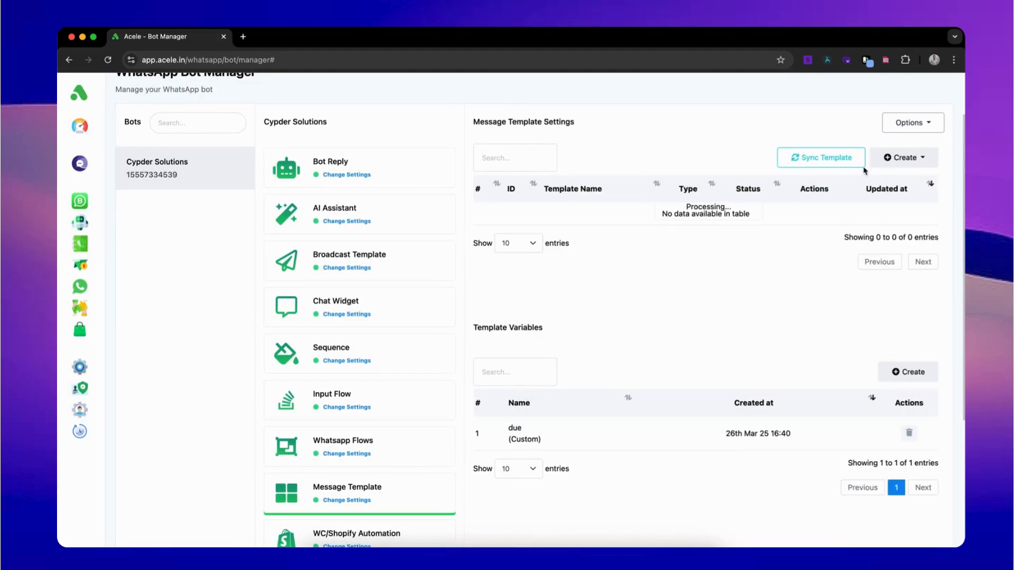
click(851, 159)
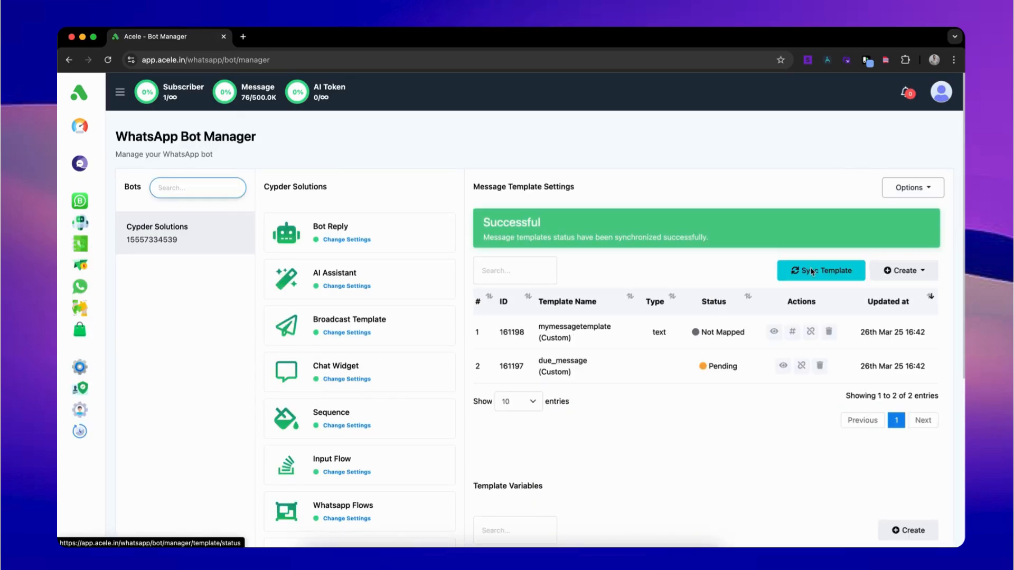
click(812, 271)
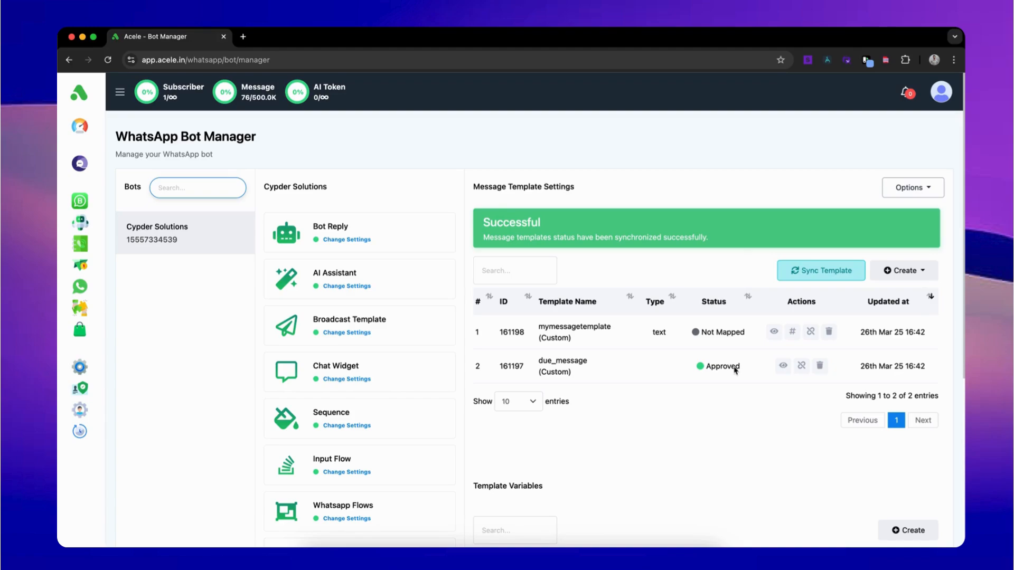
double_click(747, 377)
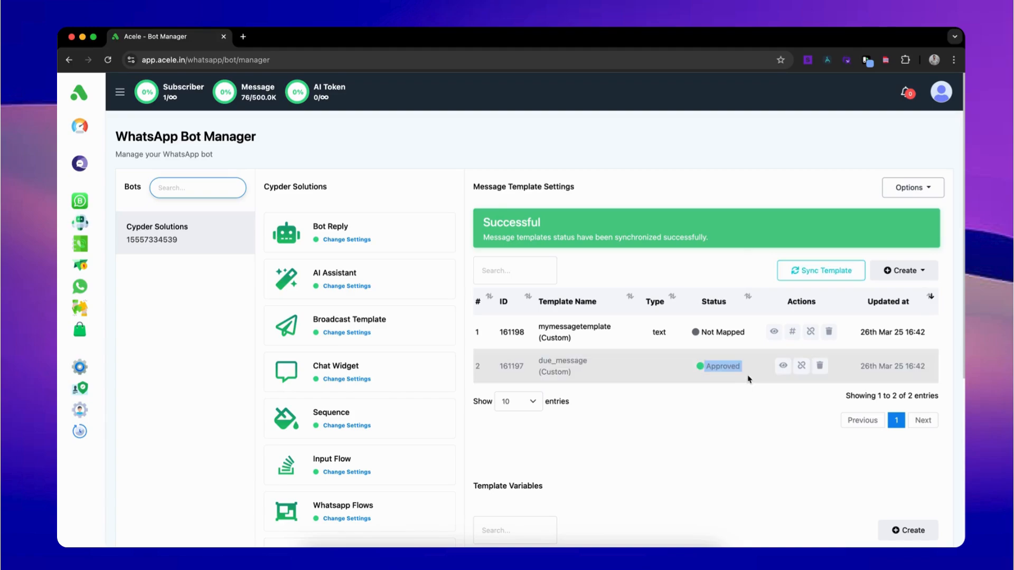
click(83, 310)
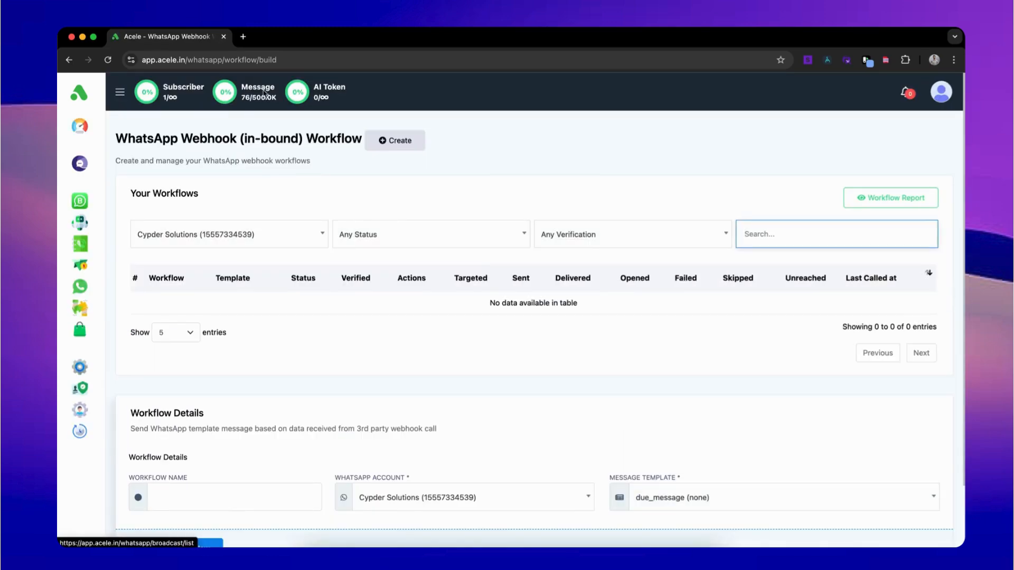
Step: Create a 'Bill Due' webhook workflow using the existing WhatsApp account and the due_message template
click(394, 140)
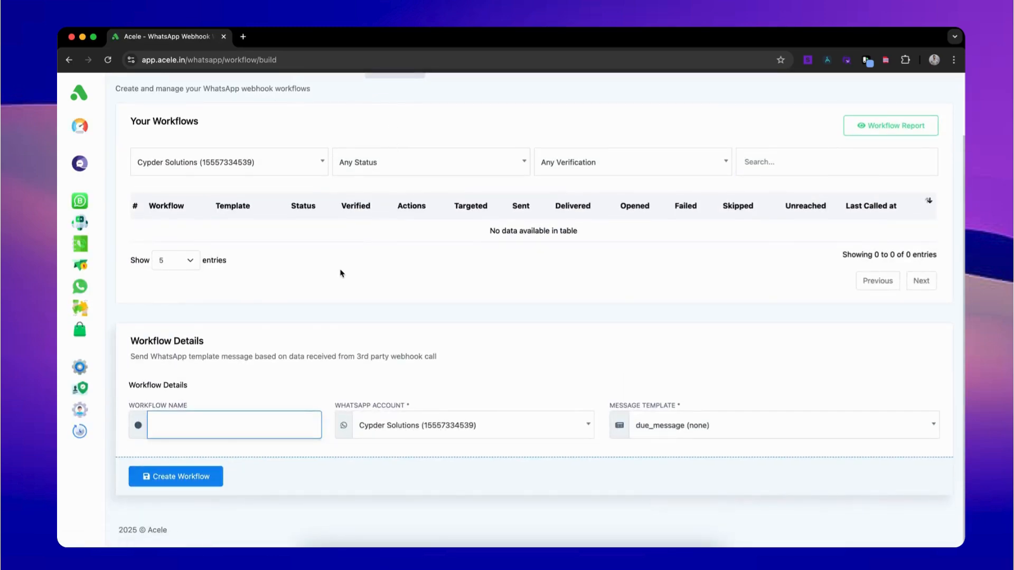
text(Bill Due)
click(487, 425)
click(410, 456)
click(647, 421)
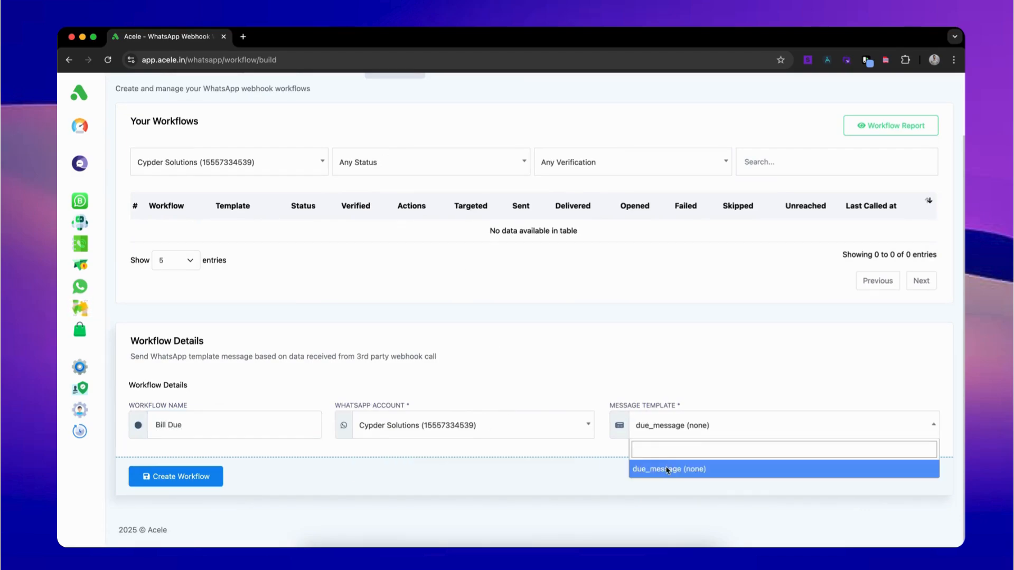
click(667, 470)
click(199, 478)
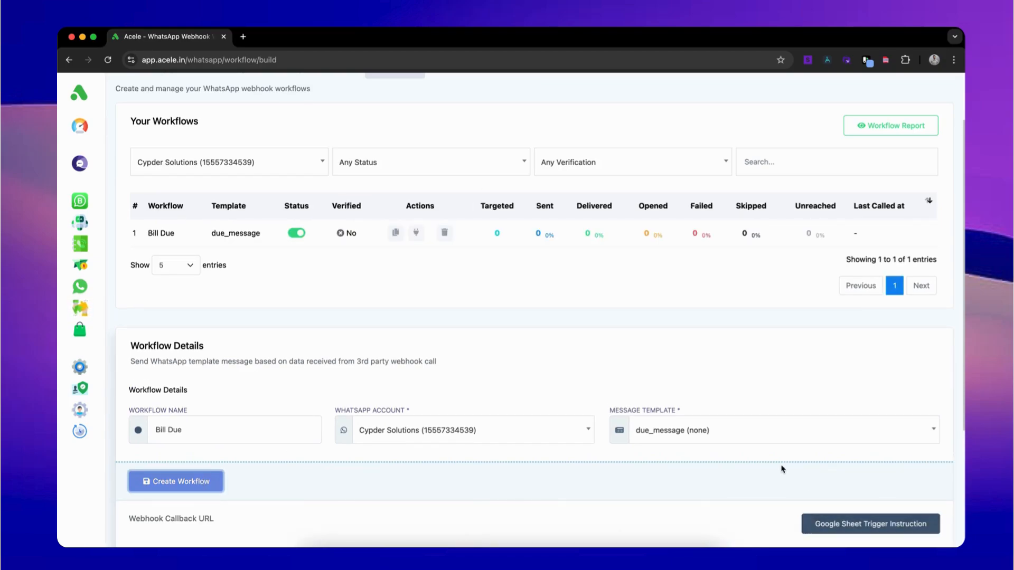
Step: Copy the onChange script code from the Google Sheet trigger instructions
scroll(783, 471, down, 3)
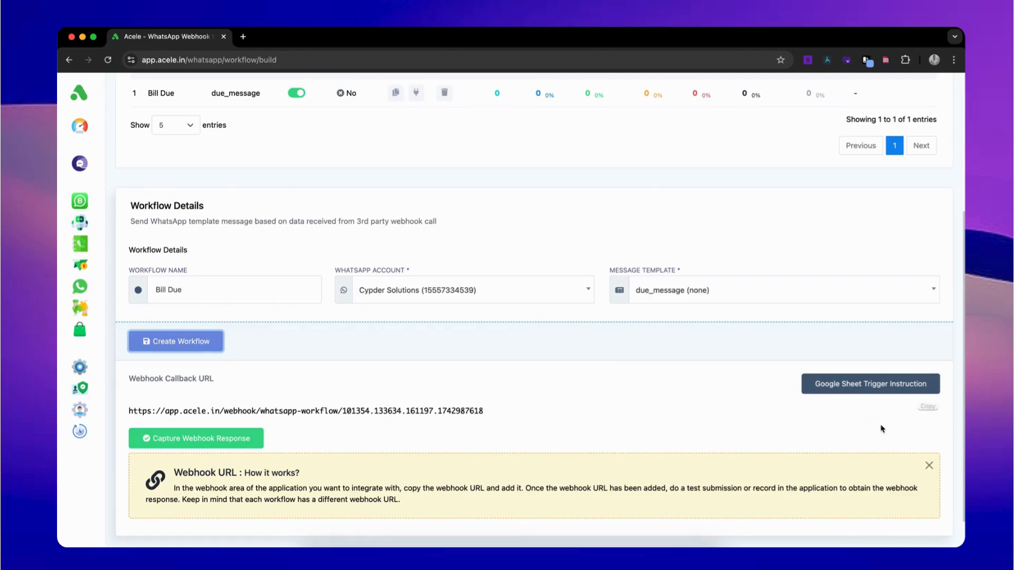
click(871, 384)
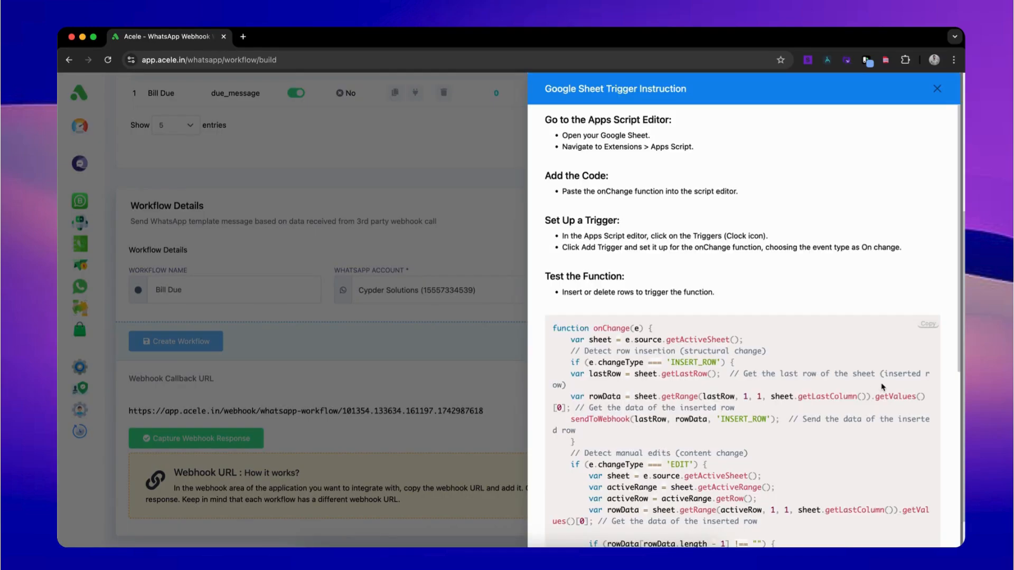
scroll(921, 330, down, 4)
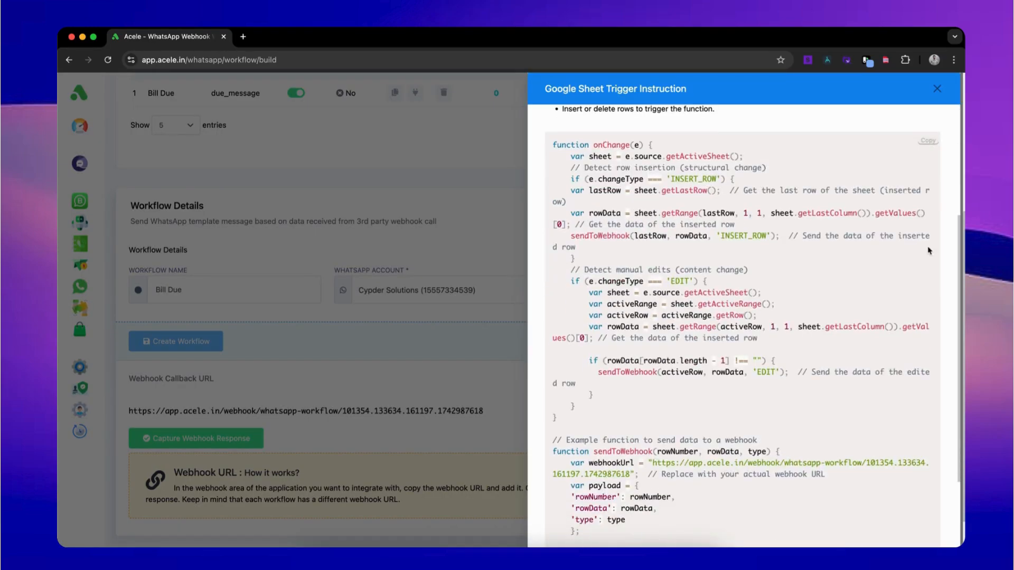
click(930, 141)
Step: Search 'google sheet' in a new tab and create a blank Google Sheets spreadsheet
click(243, 38)
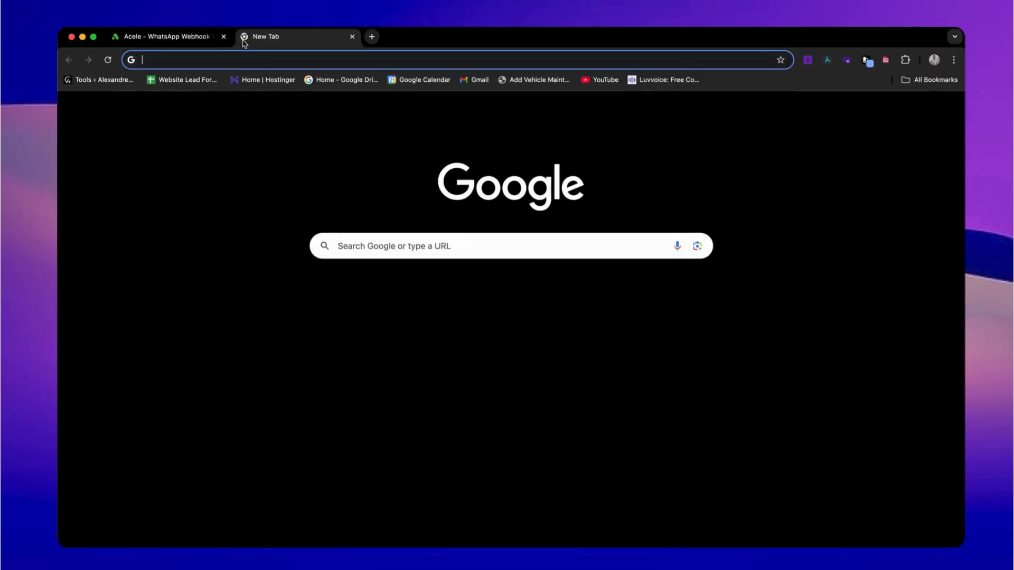
text(google )
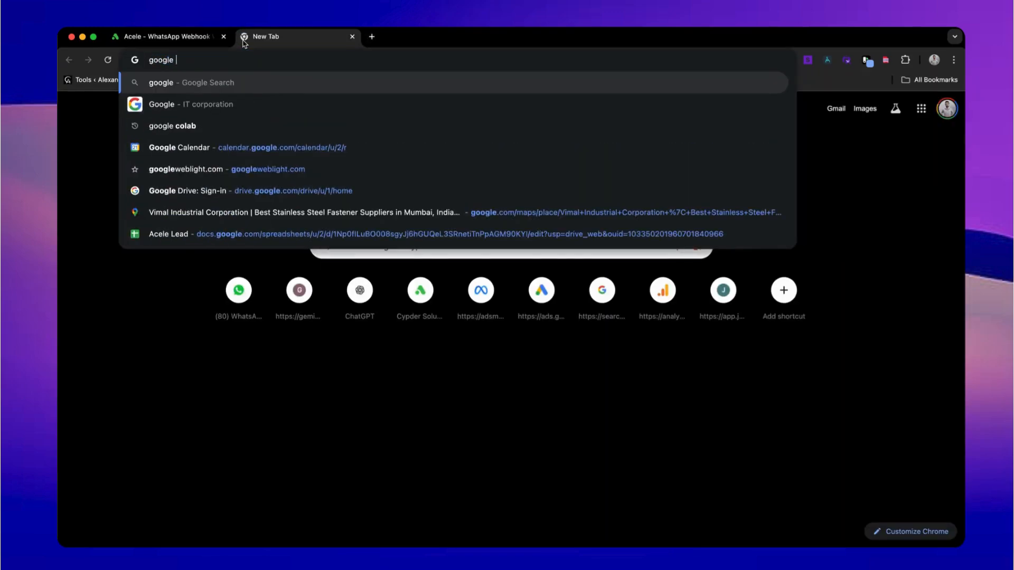
text(sheet)
key(Return)
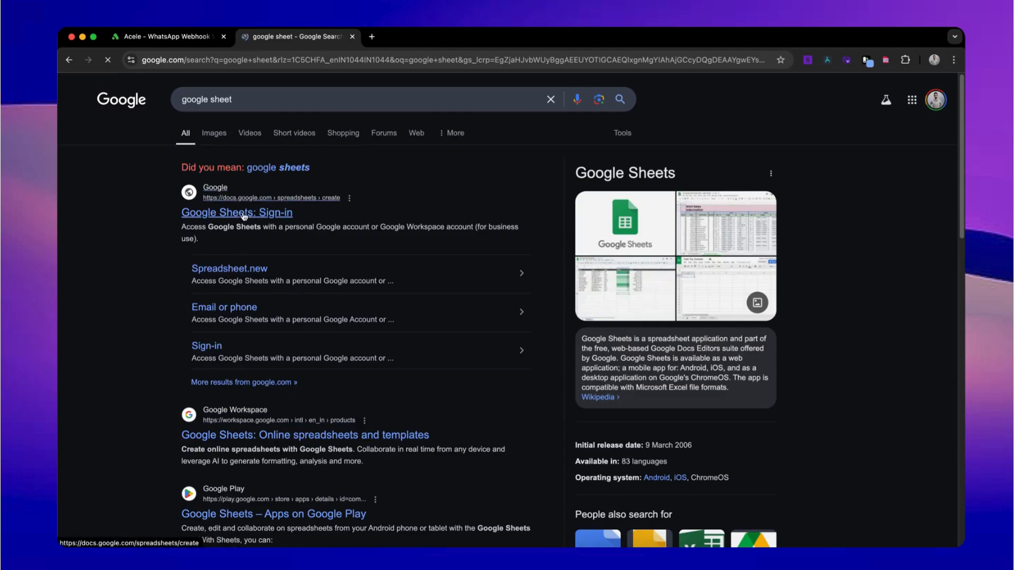
click(244, 214)
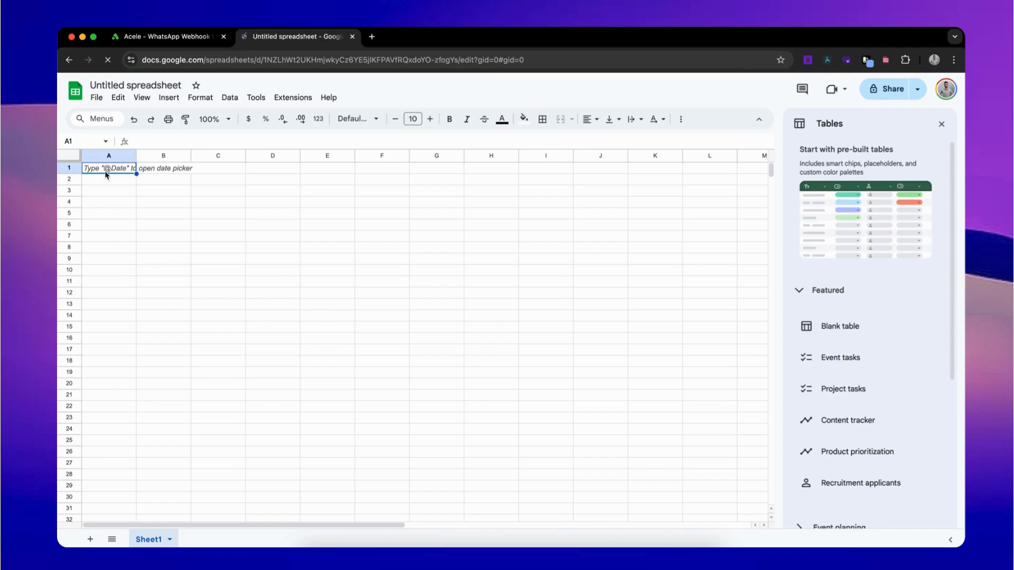
Step: Enter headers Phone number, Name and Due in A1–C1 and close the Tables panel
text(Phone numner)
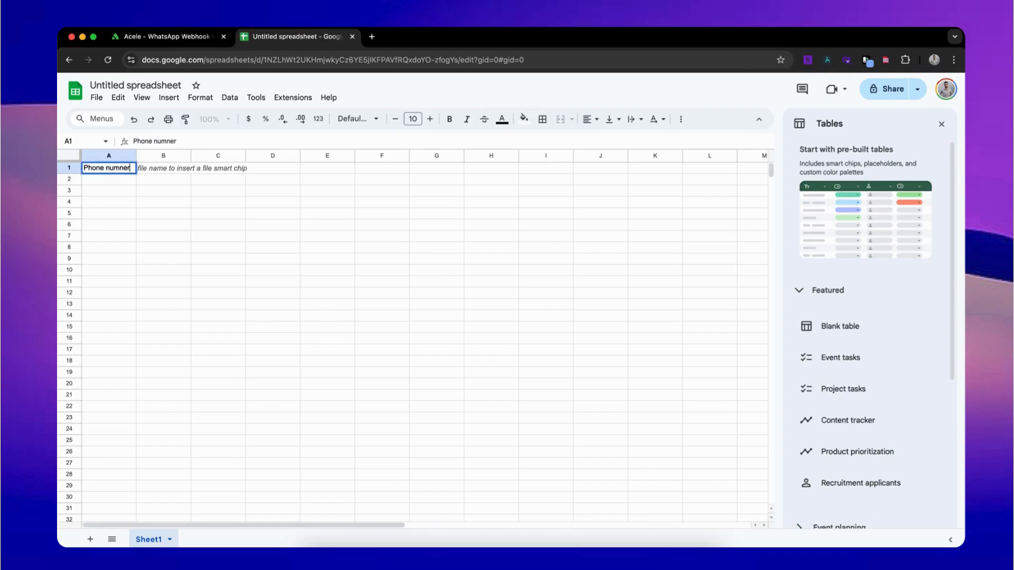
key(BackSpace)
key(BackSpace)
key(BackSpace)
text(ber)
key(Tab)
text(Name)
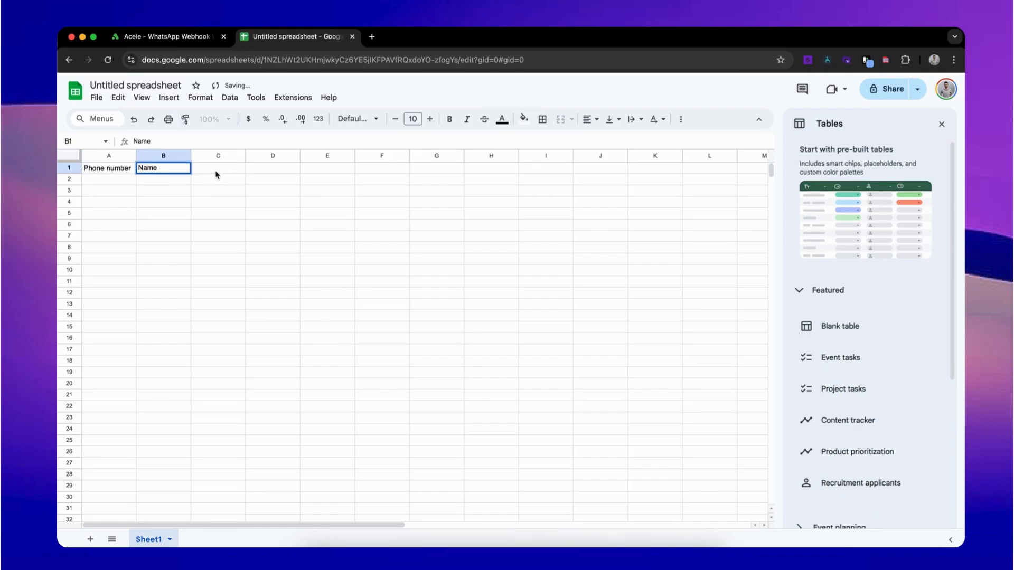
key(Tab)
text(Due)
click(940, 126)
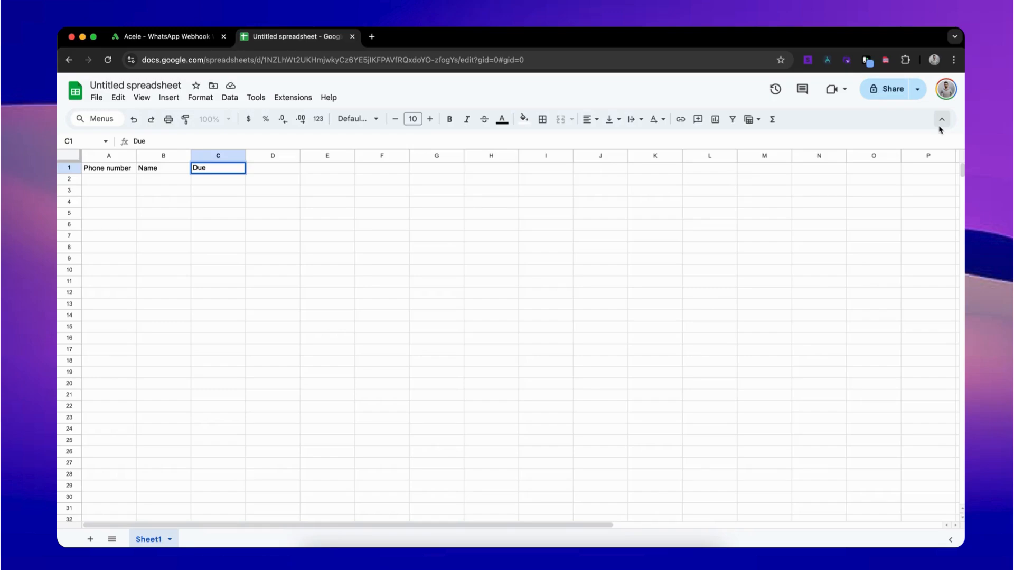
Step: Replace the Apps Script Code.gs placeholder with the copied onChange script and save the project
click(294, 97)
click(301, 149)
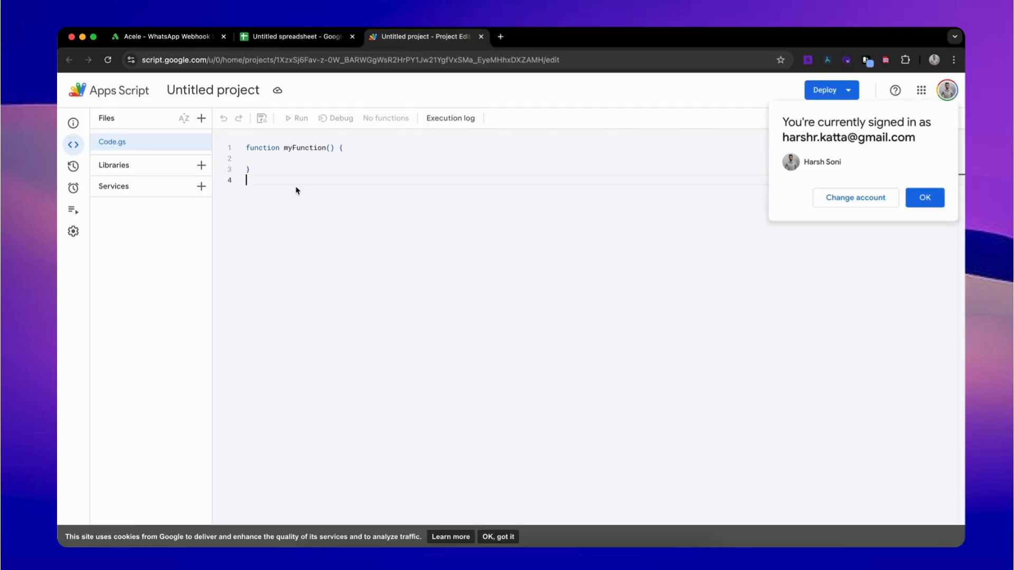
key(super+a)
key(super+v)
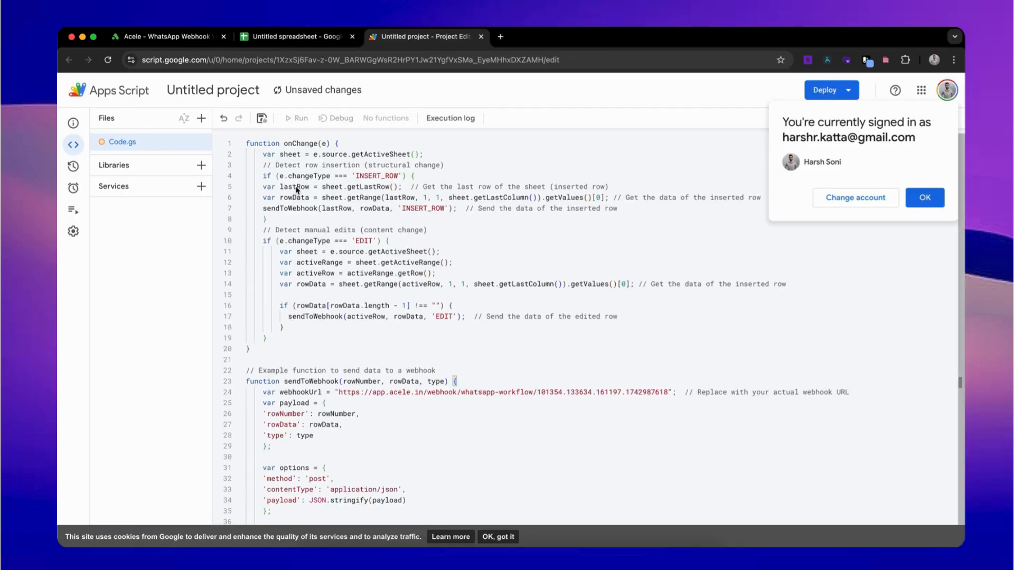
click(925, 198)
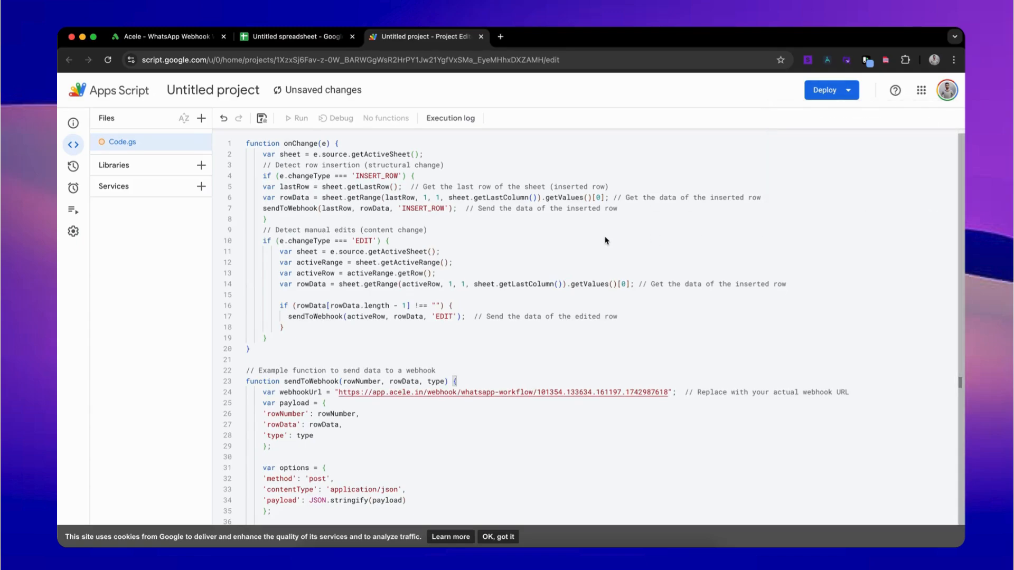
key(super+s)
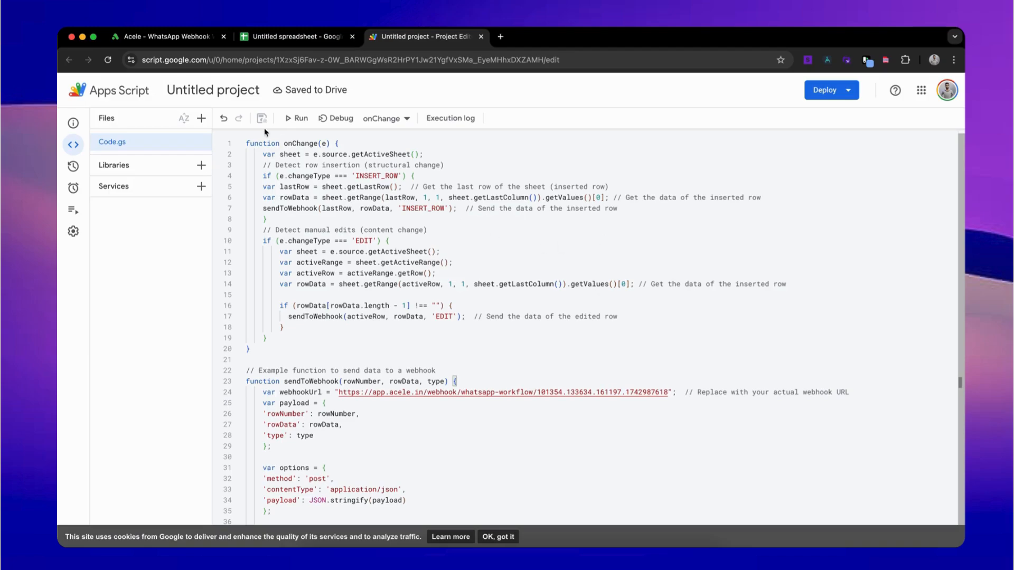
click(259, 40)
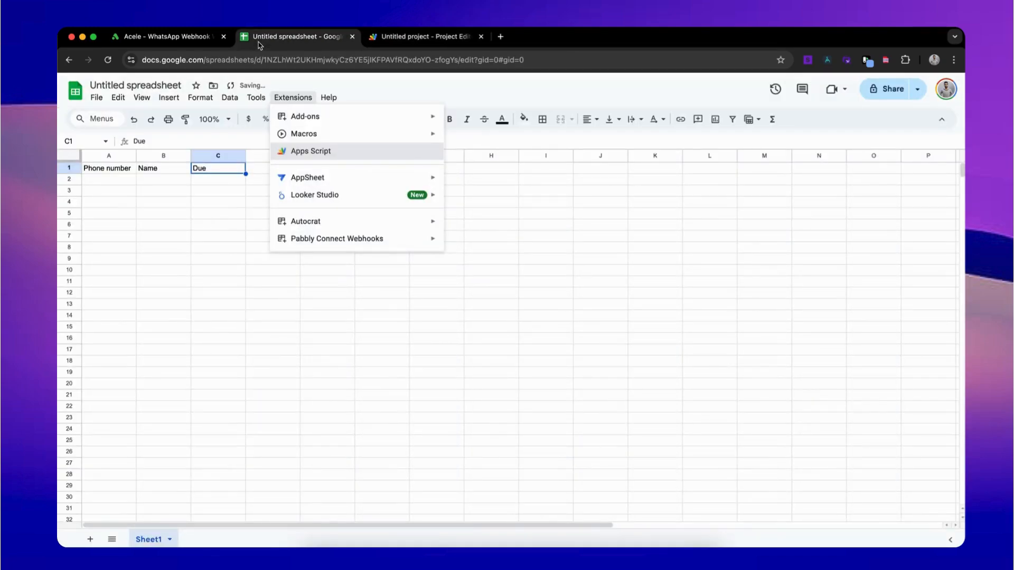
click(407, 40)
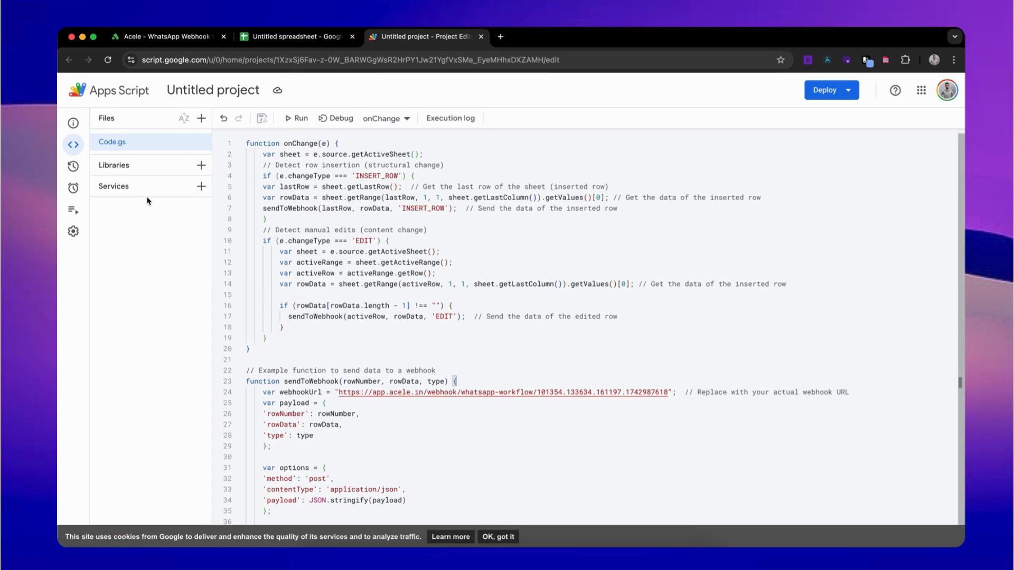
Step: Add a trigger that runs the onChange function on the On change event type
mouse_move(74, 213)
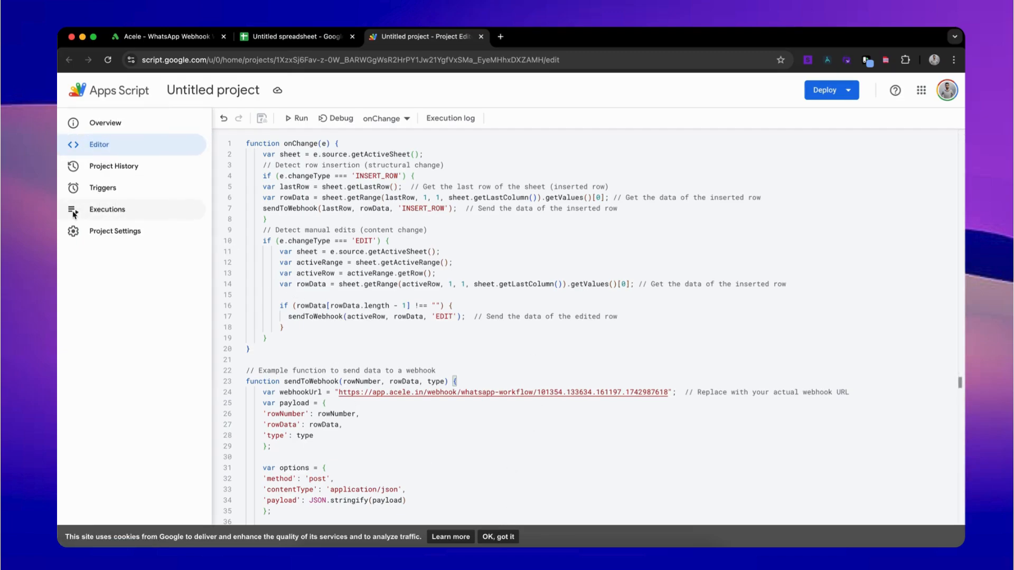
click(88, 189)
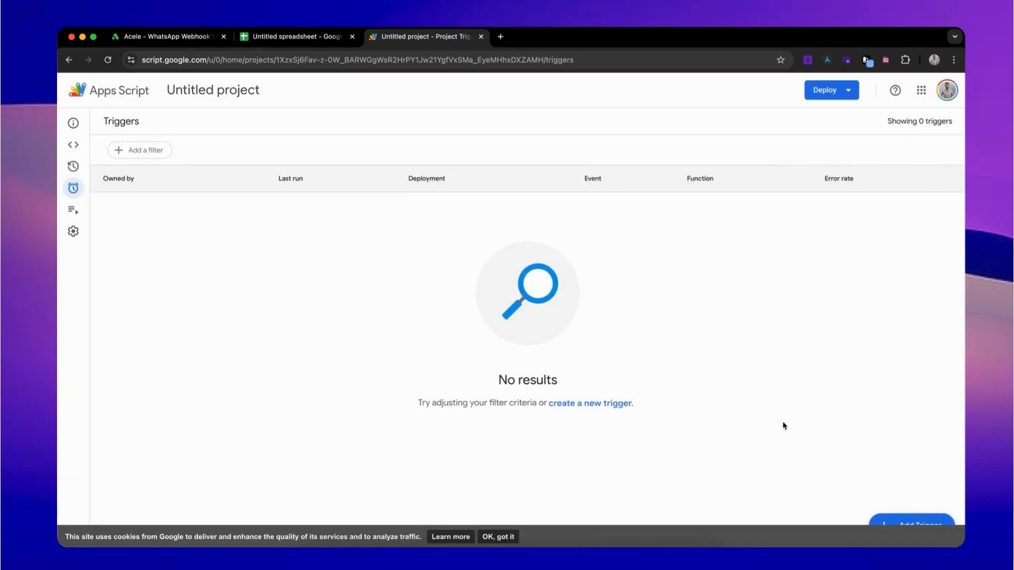
click(507, 537)
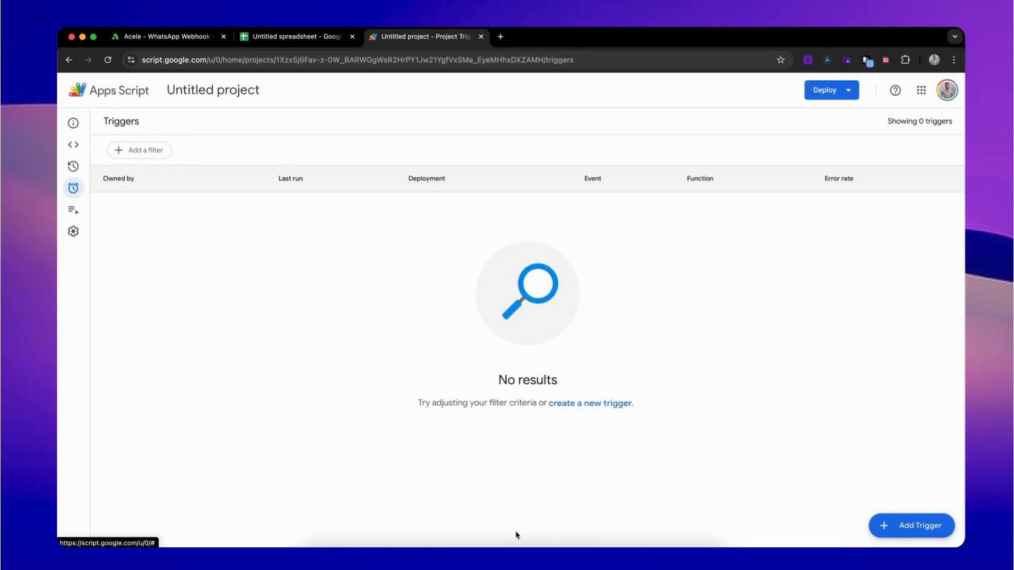
click(929, 526)
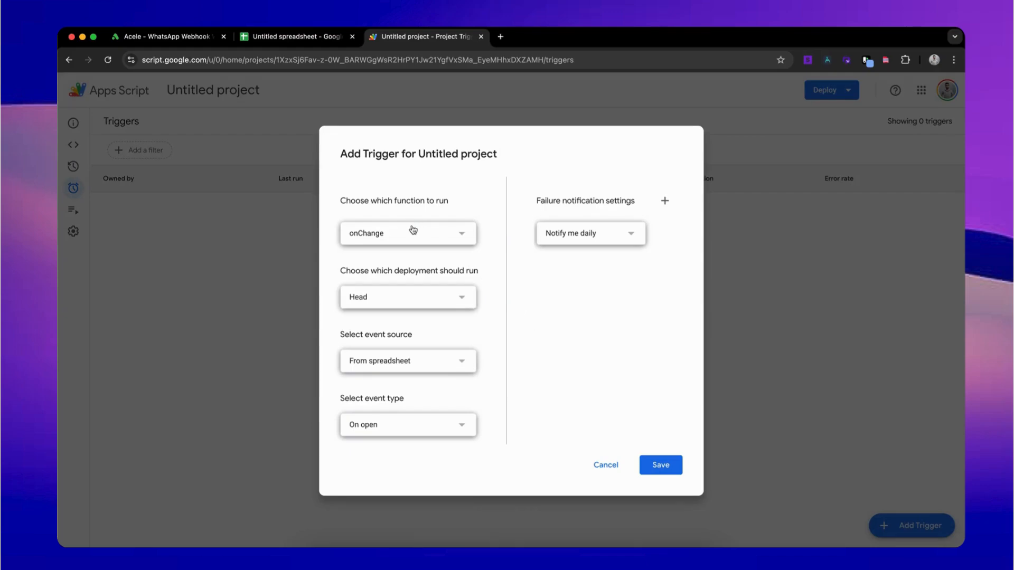
click(413, 230)
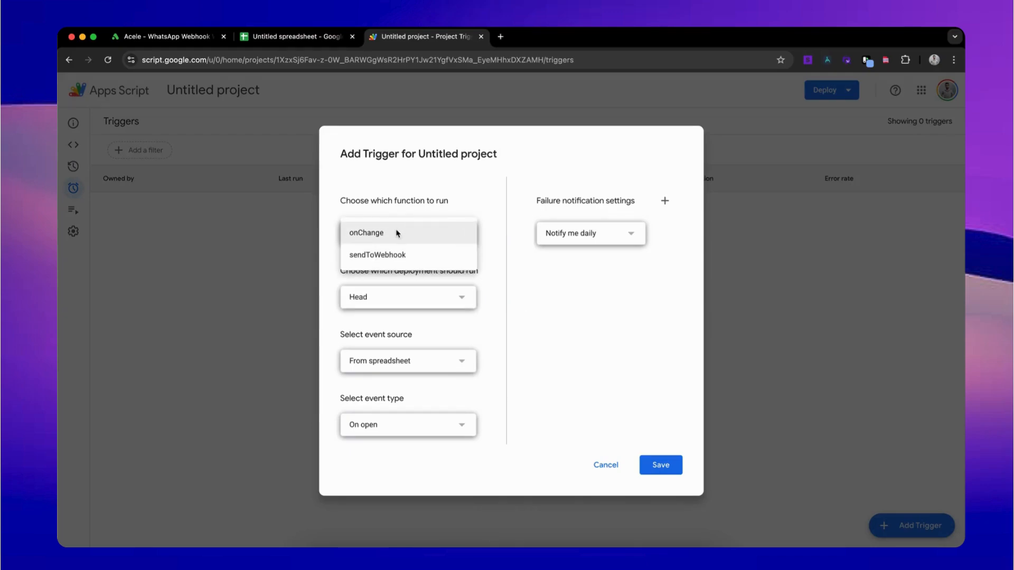
click(397, 232)
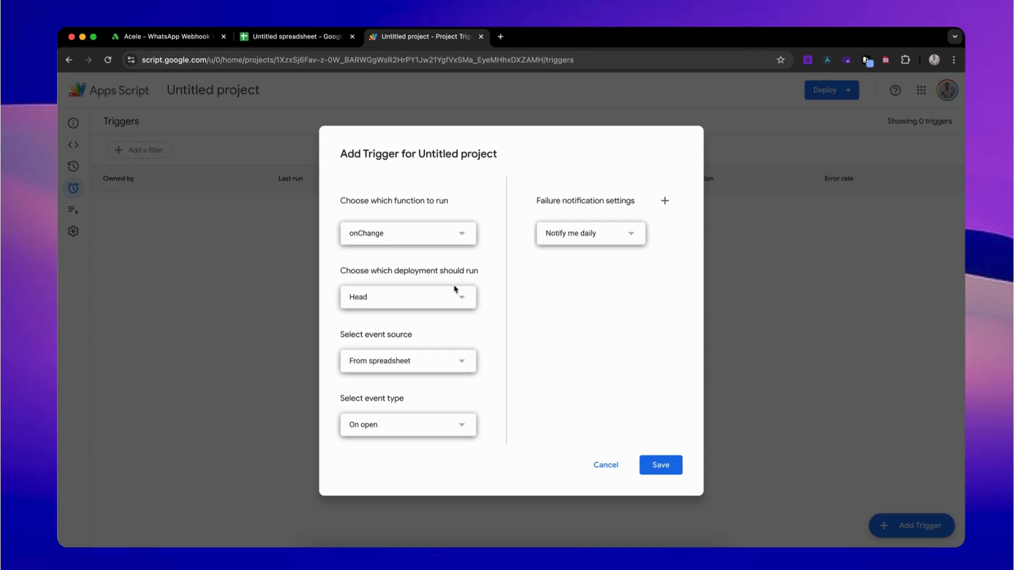
click(455, 426)
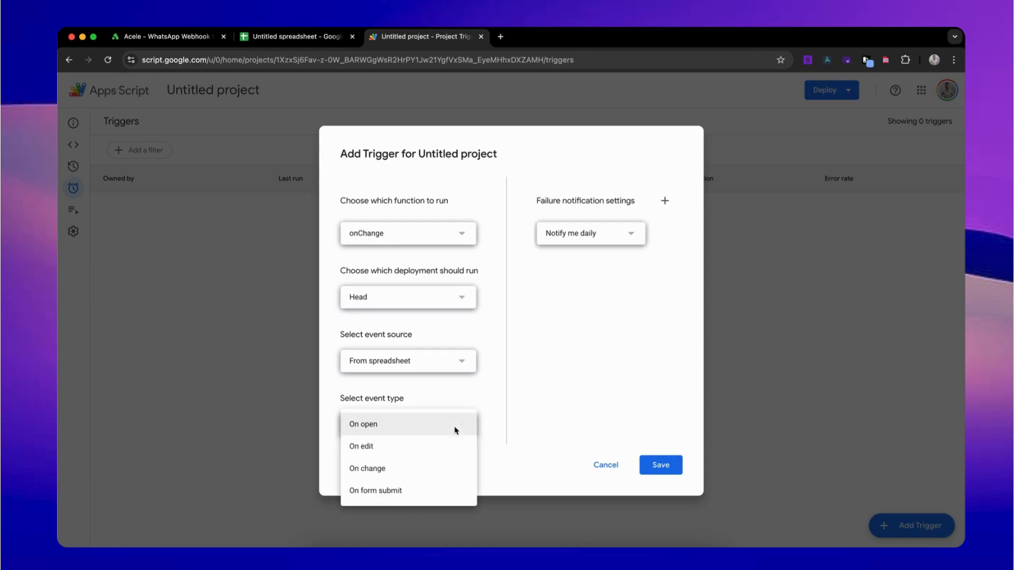
click(403, 467)
click(660, 464)
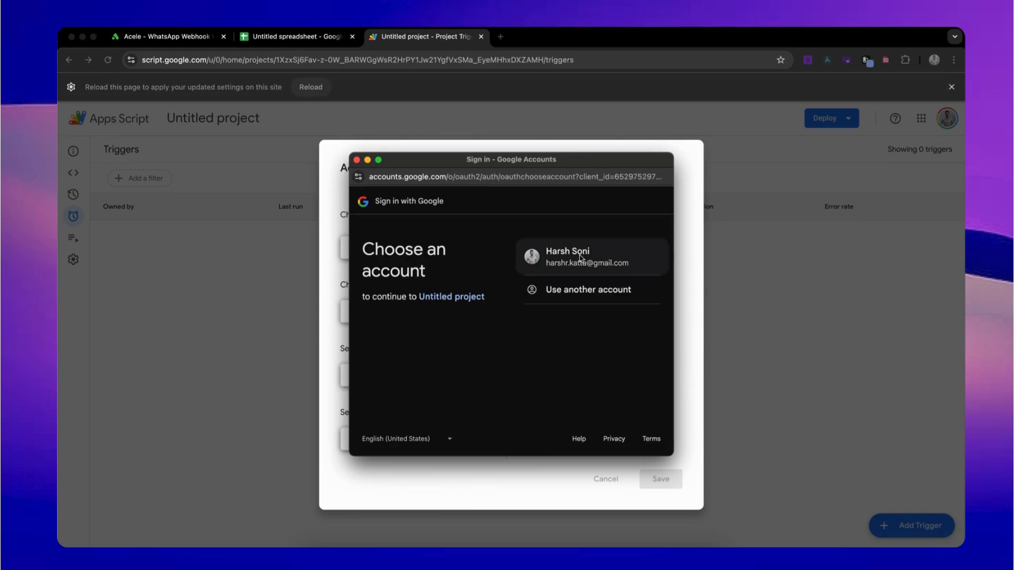
Step: Authorize the unverified Untitled project with the Google account and allow access
click(580, 253)
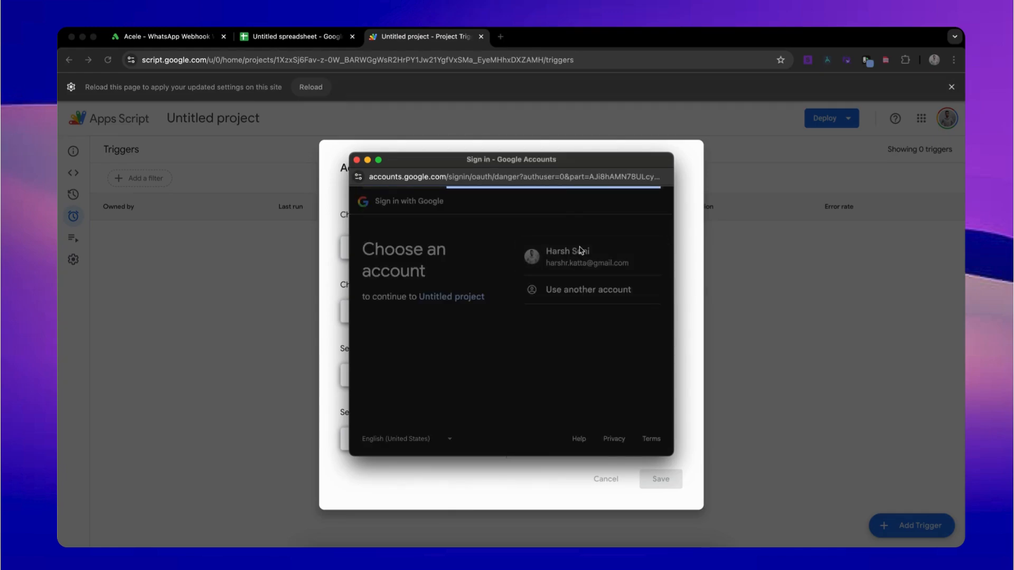
click(388, 375)
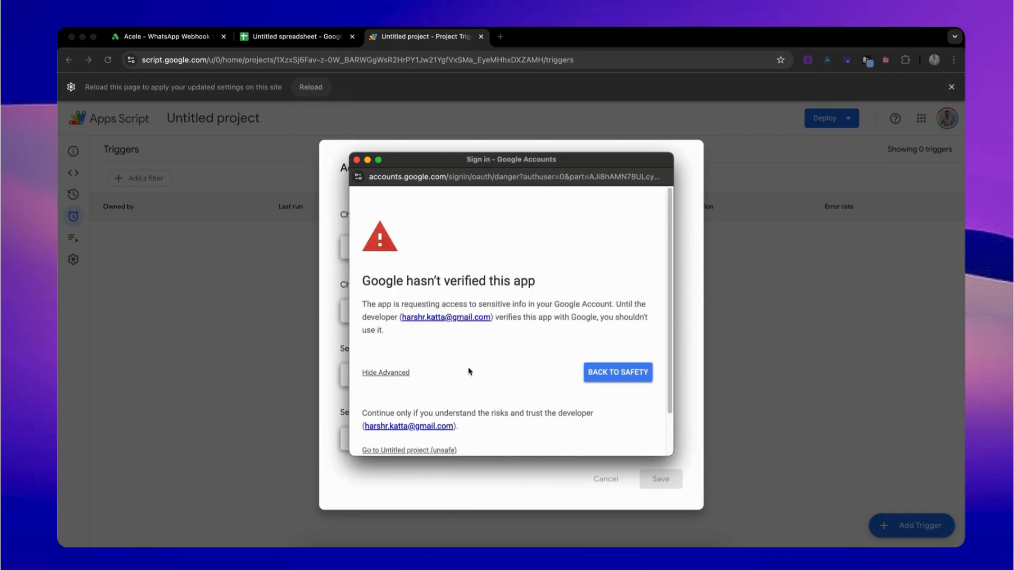
scroll(469, 371, down, 2)
click(443, 403)
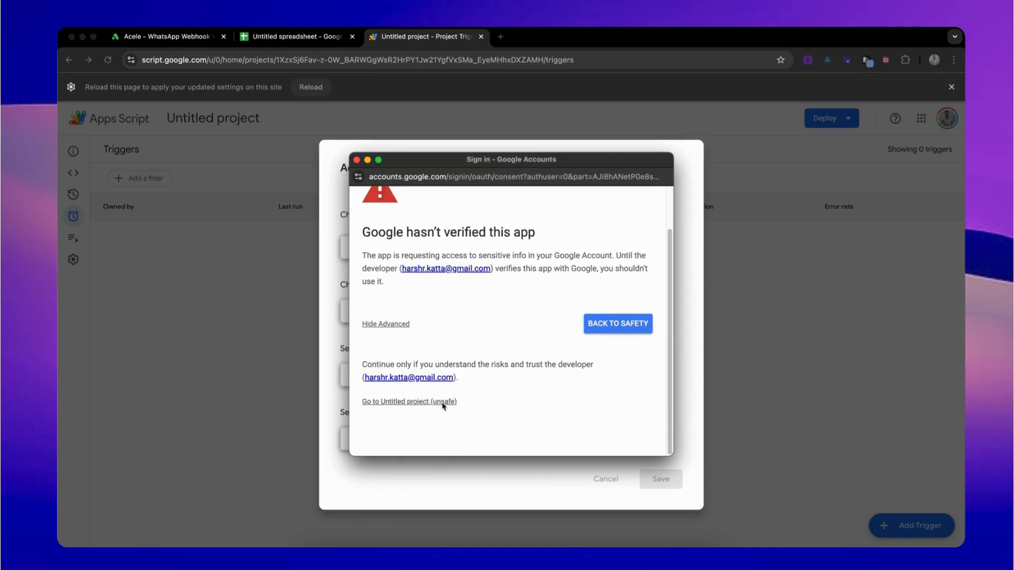
scroll(534, 370, down, 5)
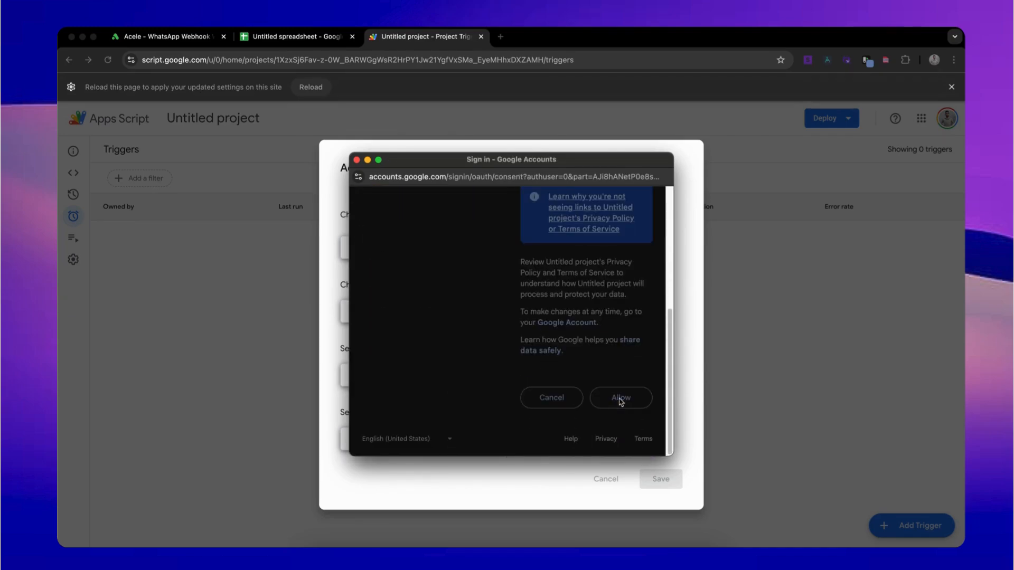
click(620, 399)
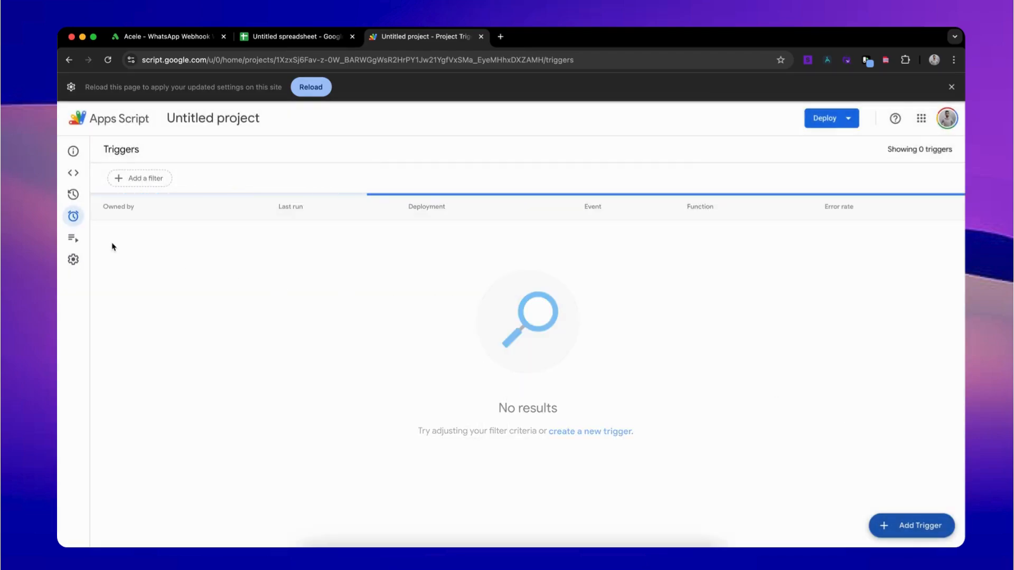
Step: Enter a customer's phone number in A2, their name in B2 and due amount 20 in C2
click(264, 38)
click(112, 182)
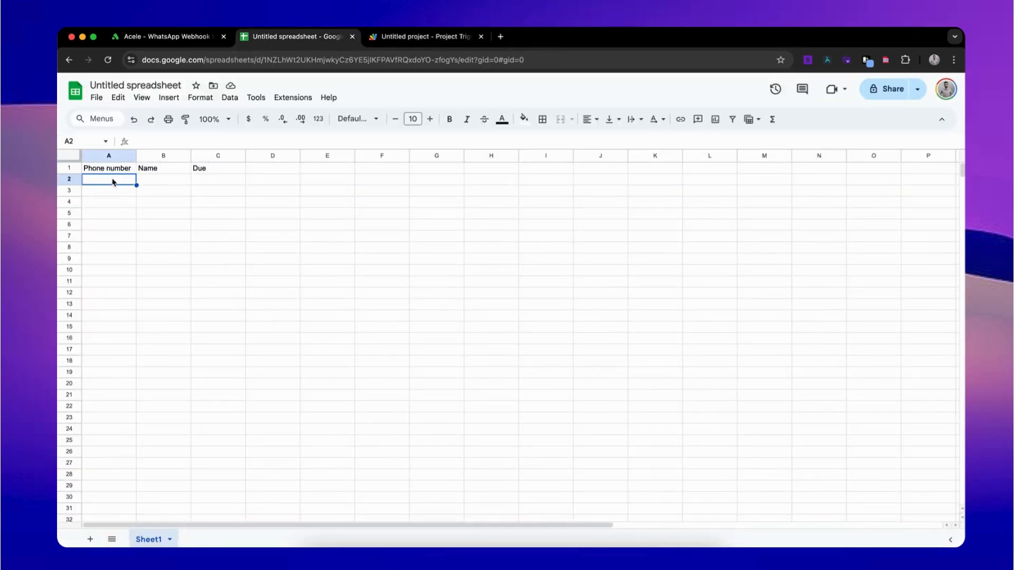
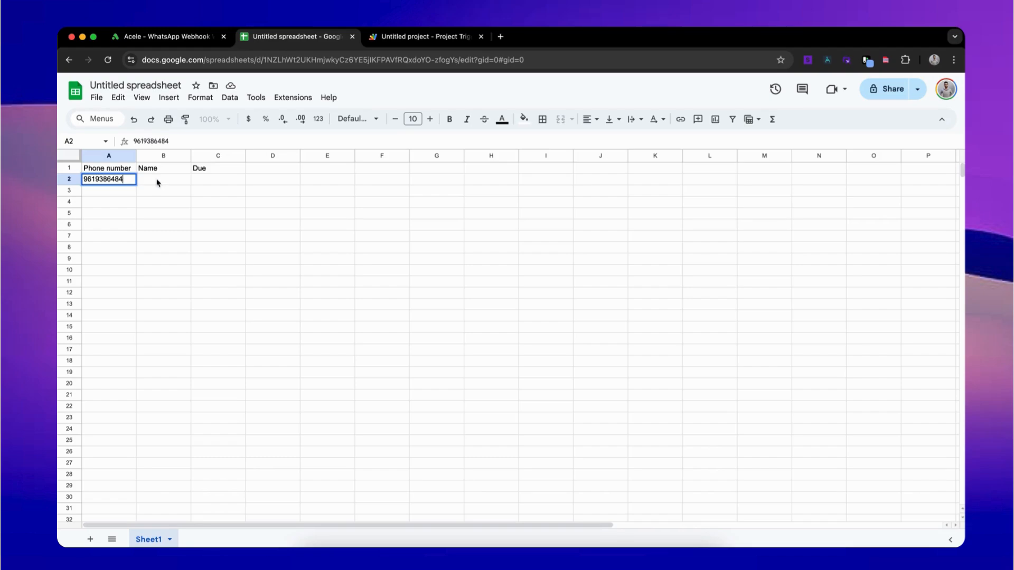
click(156, 181)
text(harsh)
click(209, 183)
text(10)
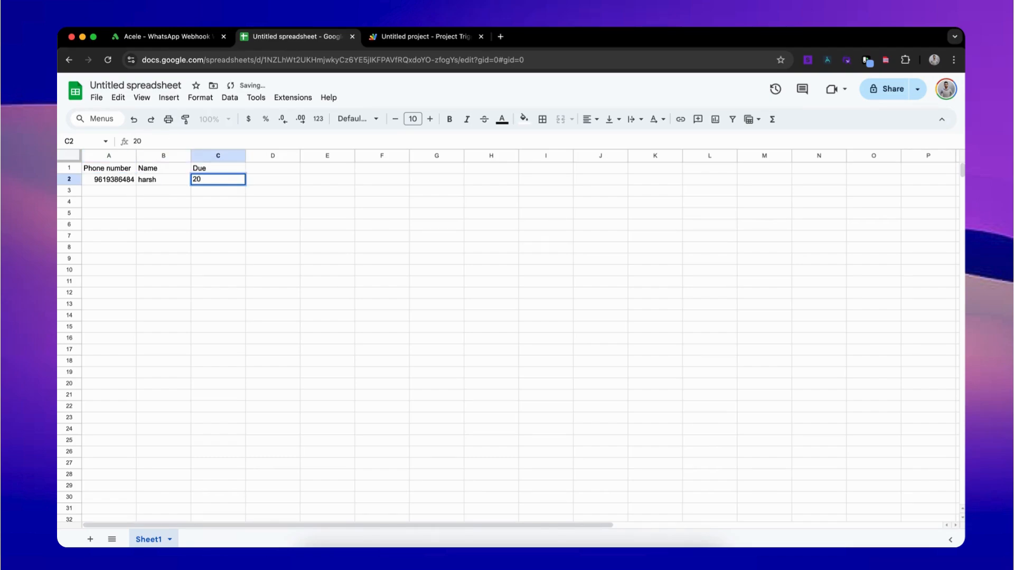
click(174, 42)
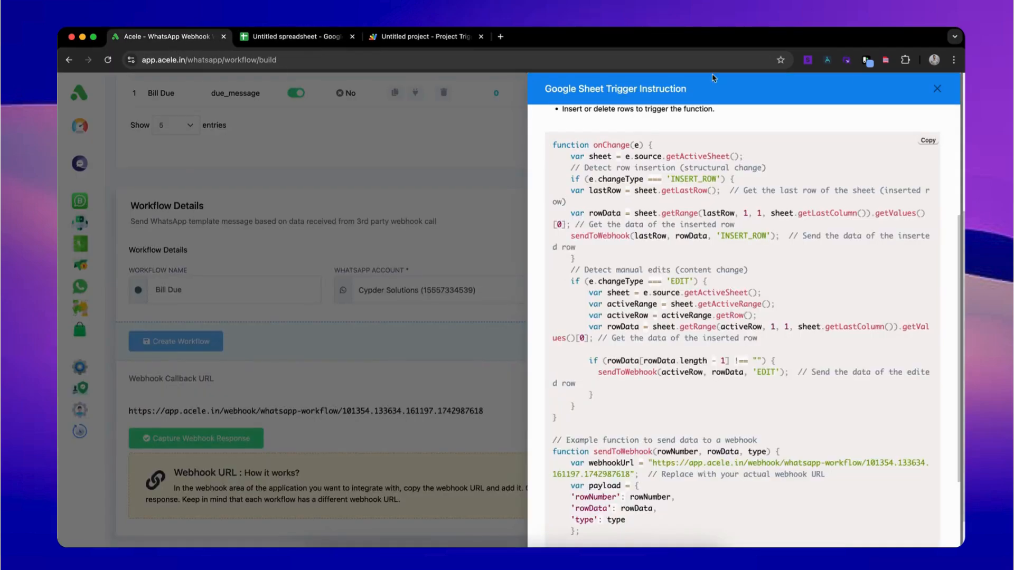
Step: Capture the webhook response and load the incoming sheet row data
click(936, 89)
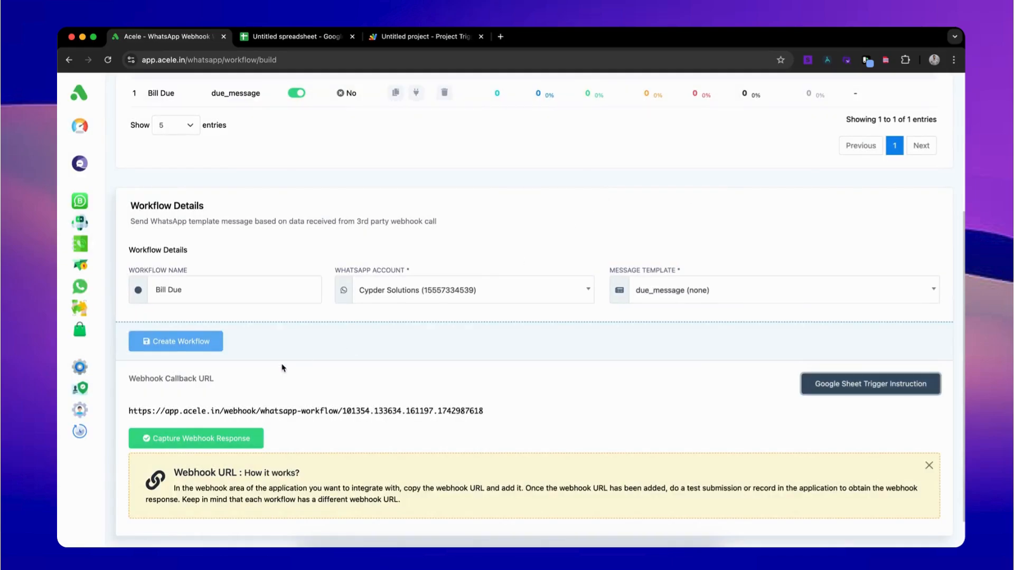
click(217, 434)
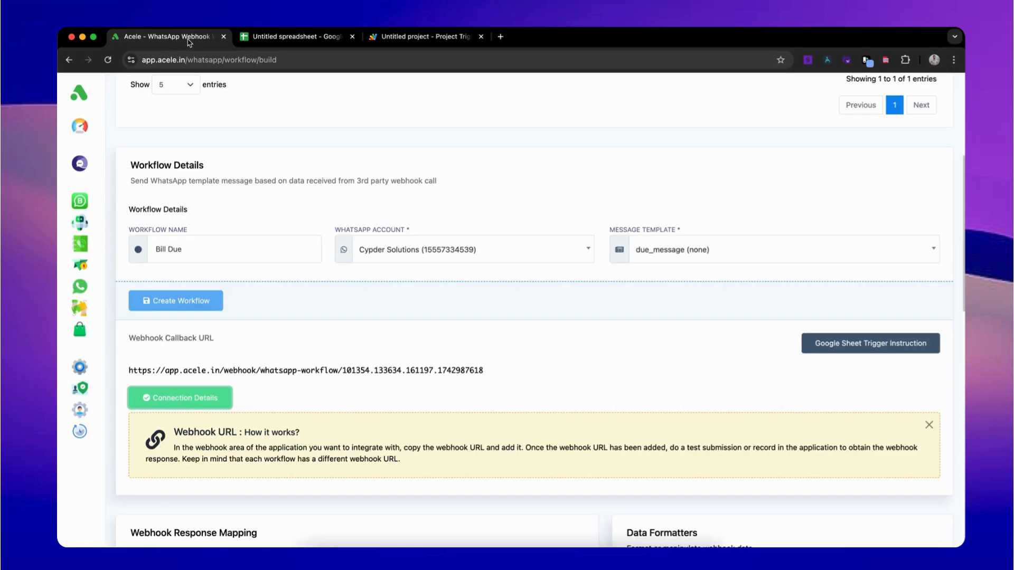
scroll(272, 226, down, 15)
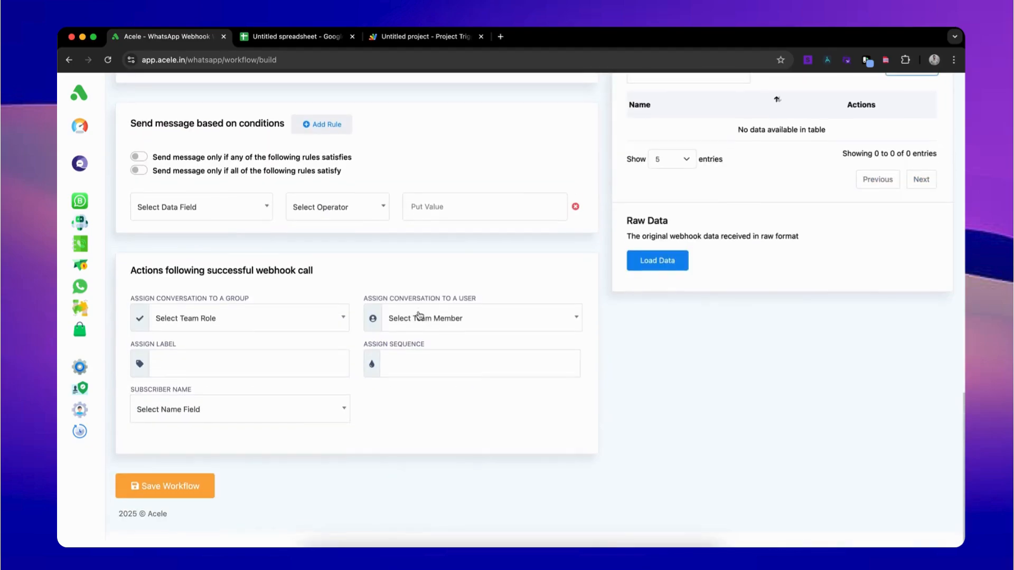
click(658, 277)
scroll(482, 296, up, 5)
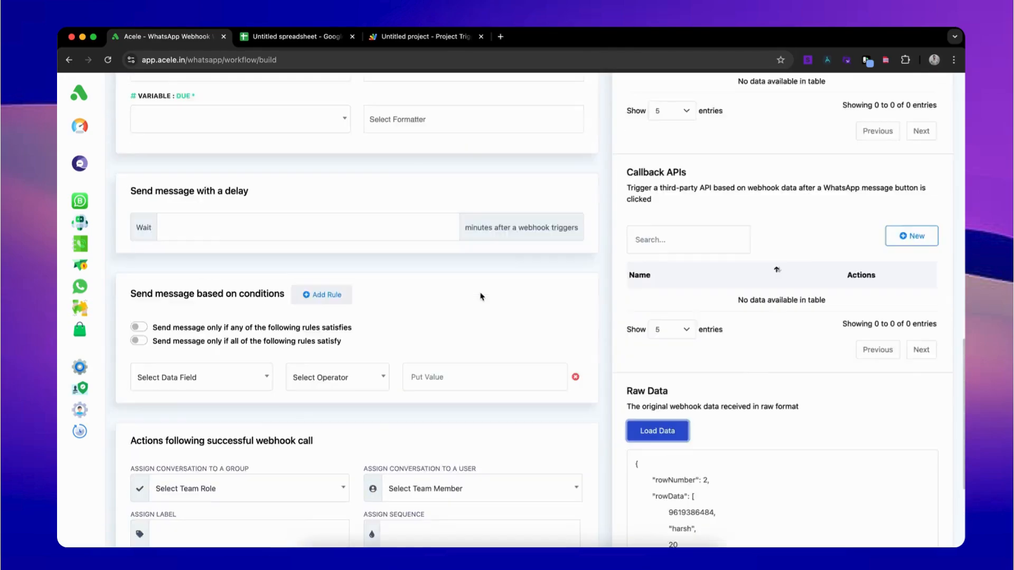
Step: Map phone number, USER-NAME and DUE to rowData 0, 1 and 2, then save the workflow
click(258, 123)
click(243, 211)
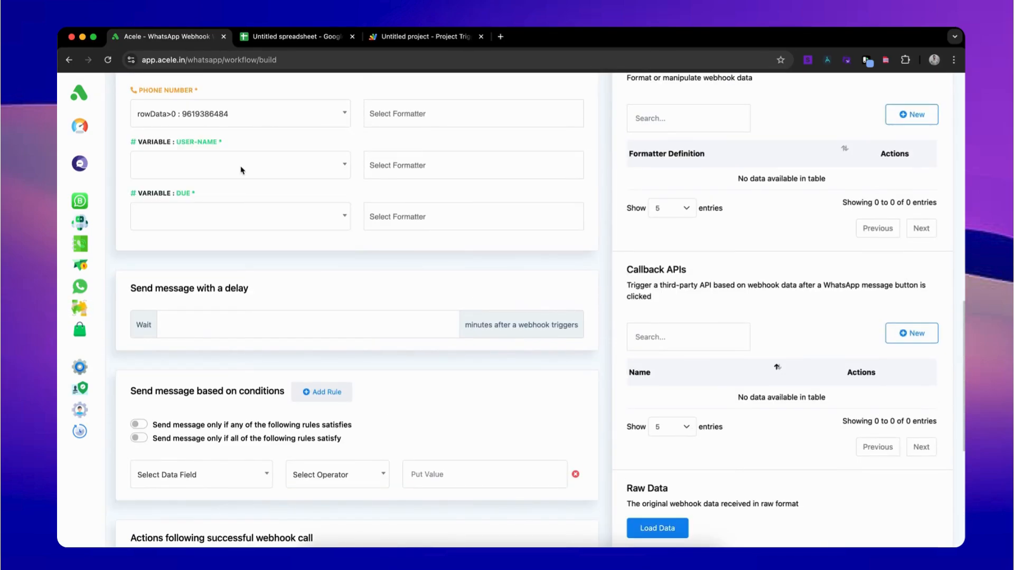
click(241, 170)
click(224, 279)
click(233, 217)
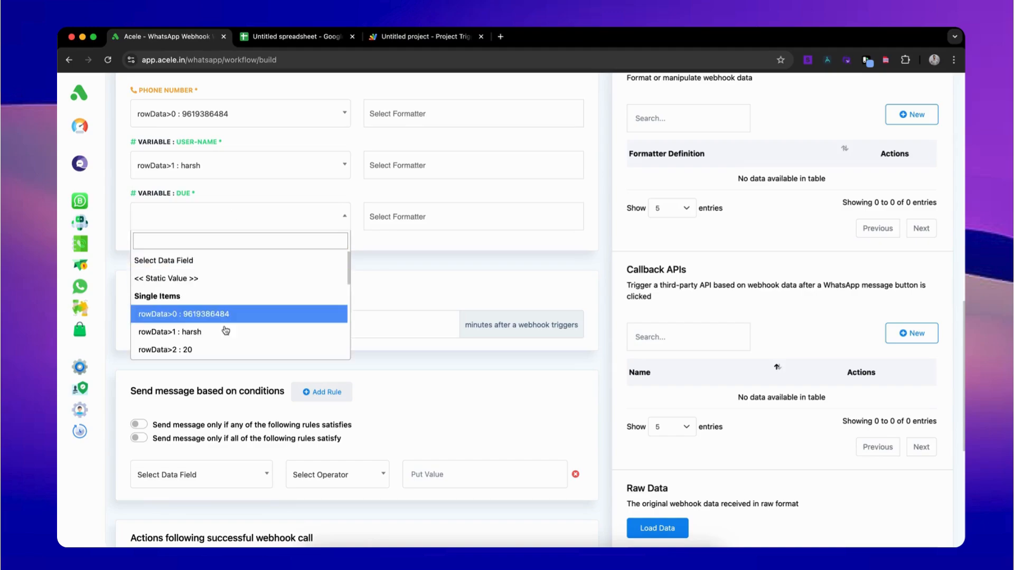
click(221, 348)
scroll(358, 303, up, 1)
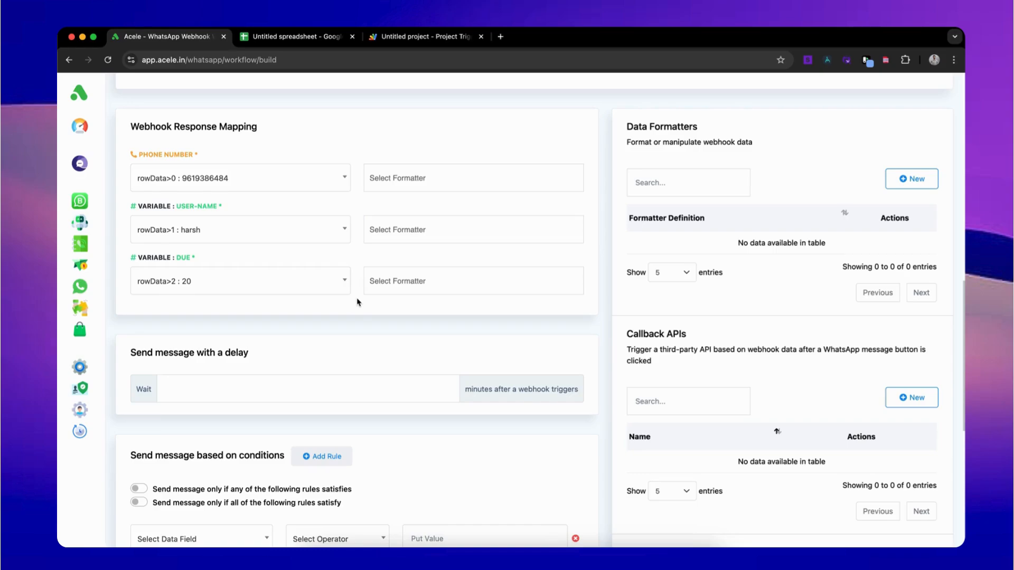
scroll(357, 302, down, 7)
click(198, 502)
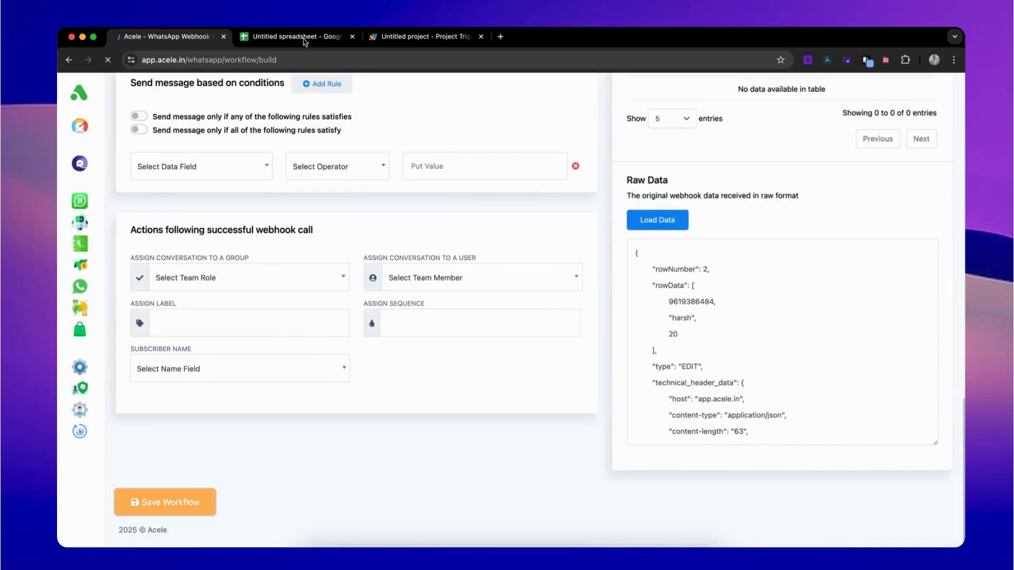
click(296, 37)
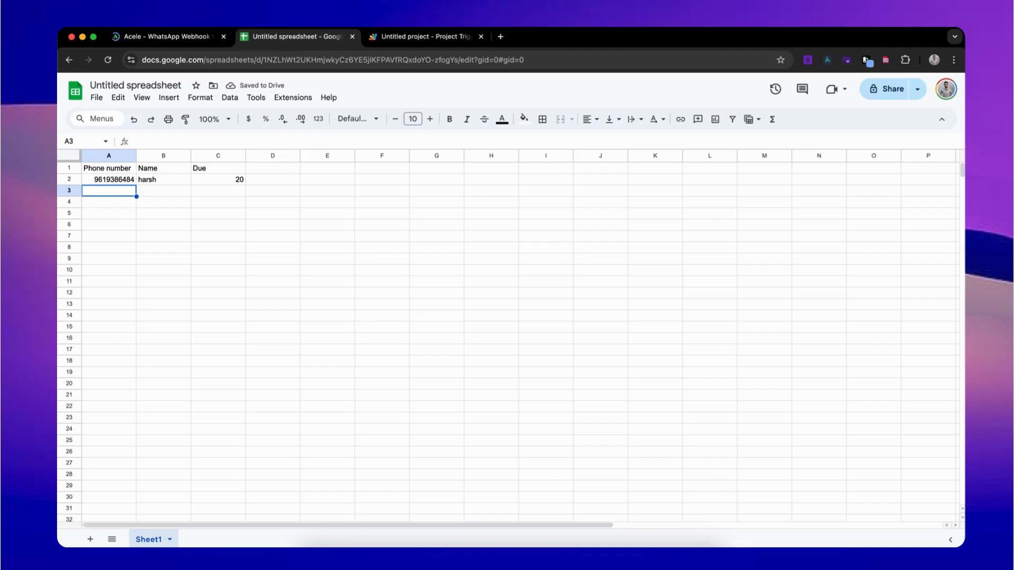
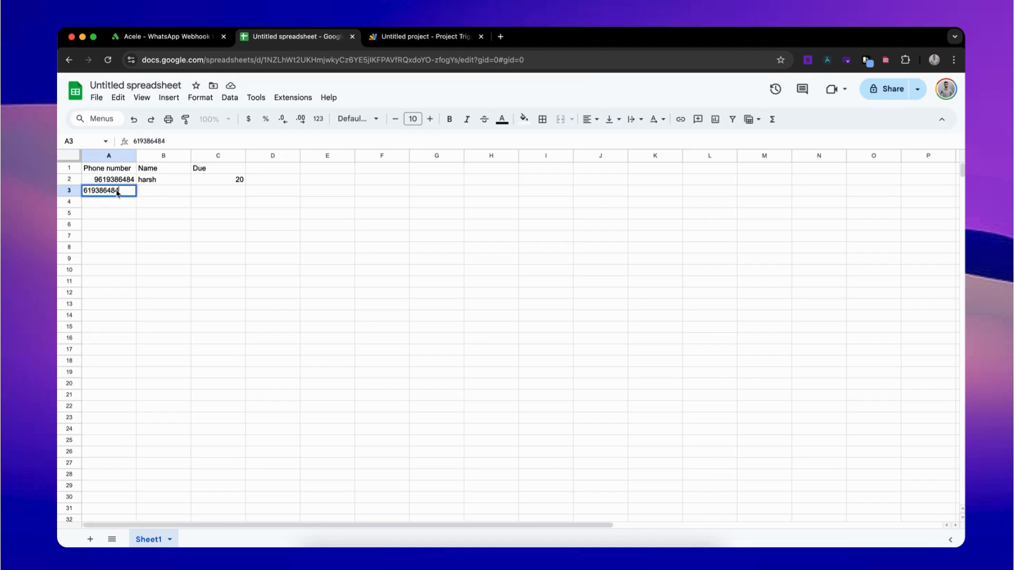
Step: Fill sheet row 3 with the customer's country-coded phone number, their name, and a due of 30
double_click(117, 191)
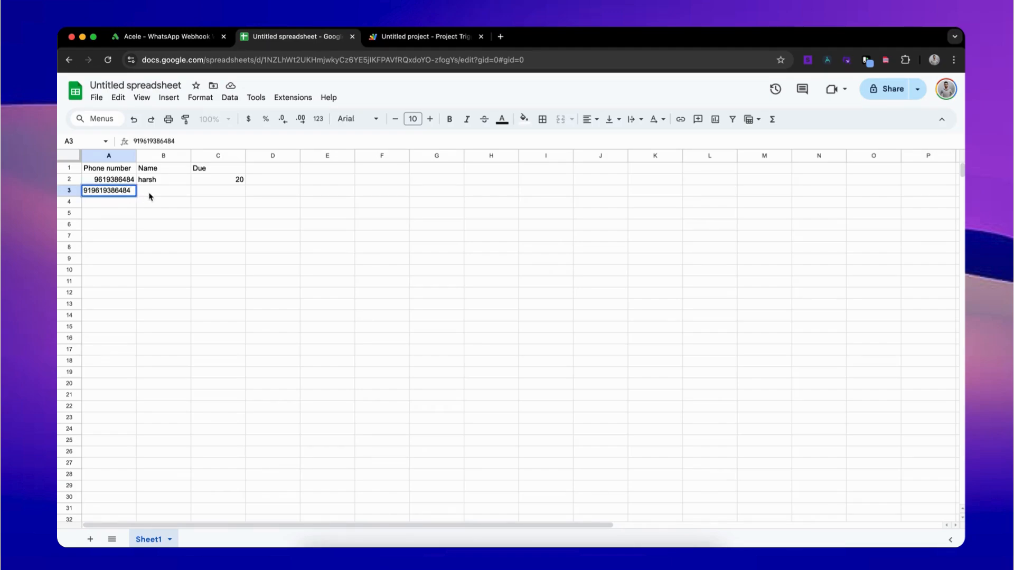
key(Tab)
text(harsh)
key(Tab)
text(30)
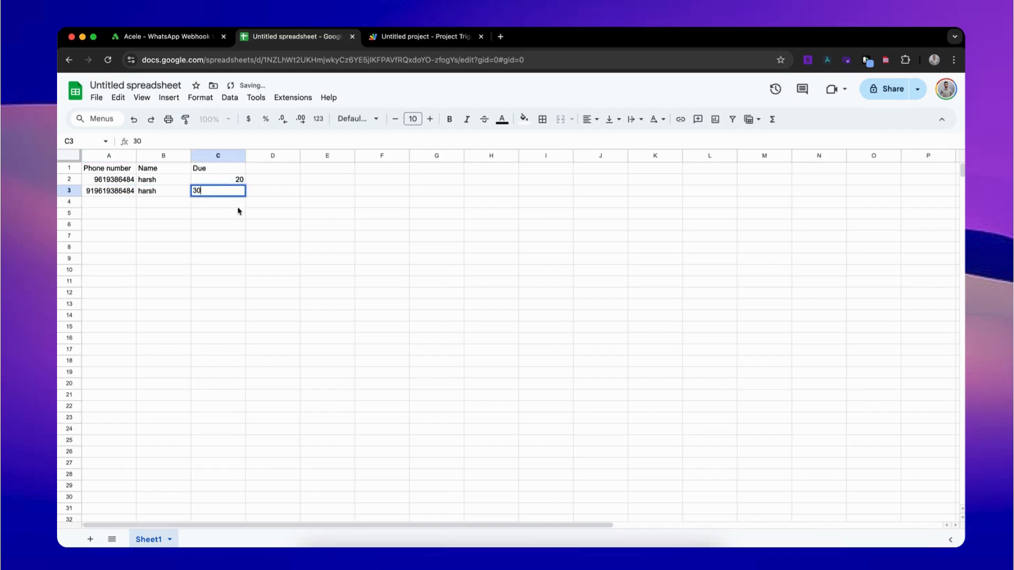
click(127, 204)
click(164, 37)
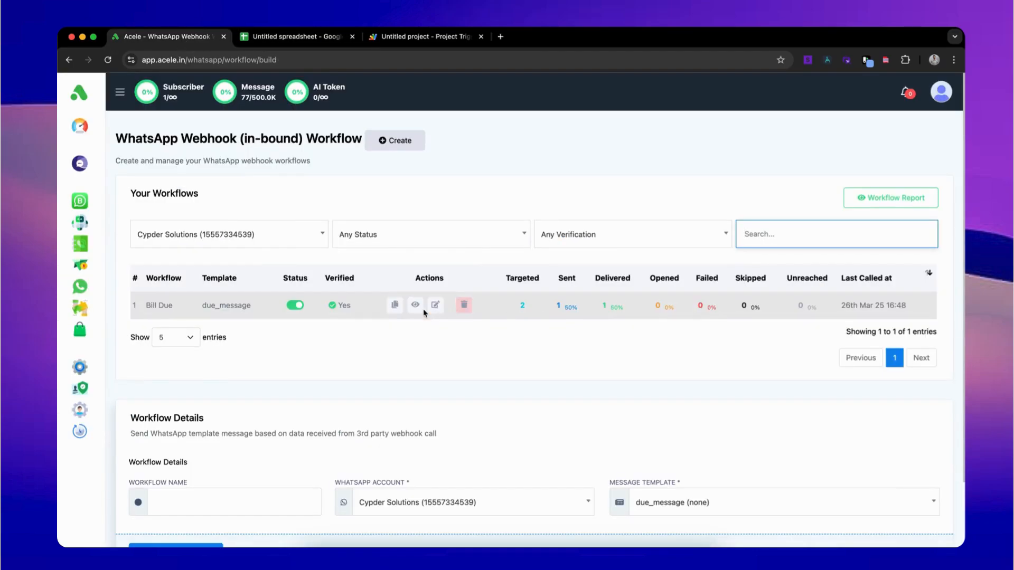
click(421, 310)
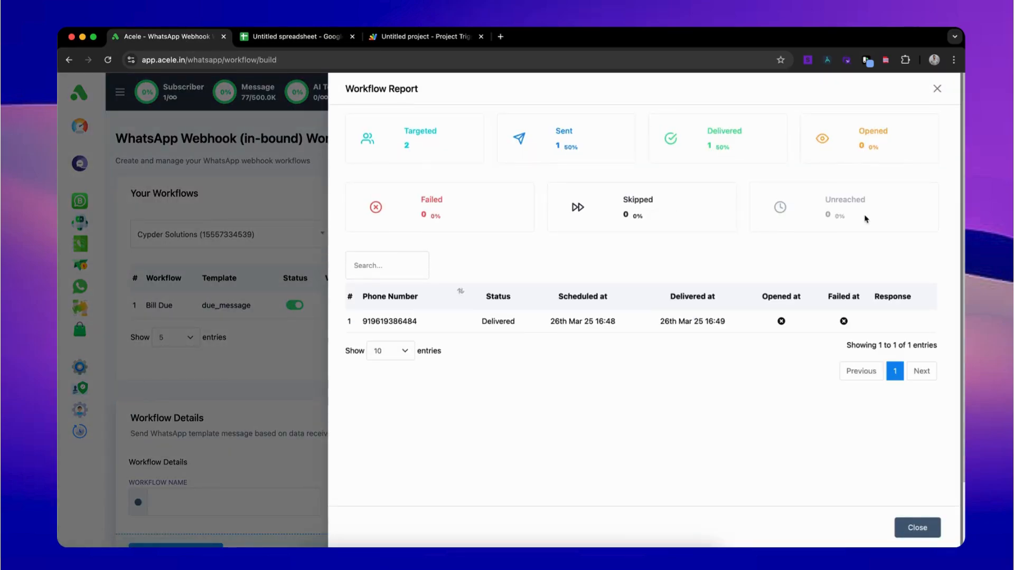
click(937, 90)
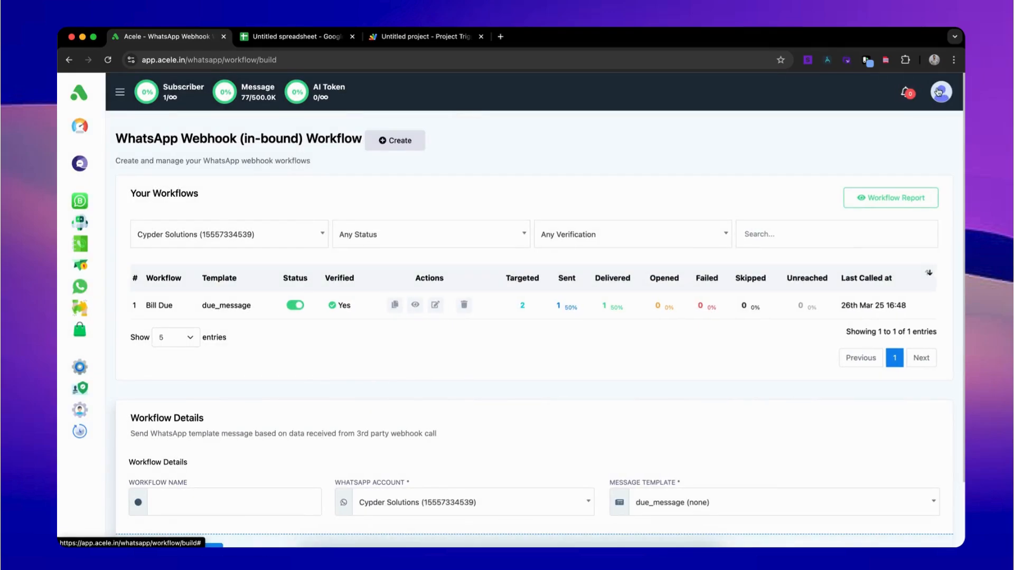